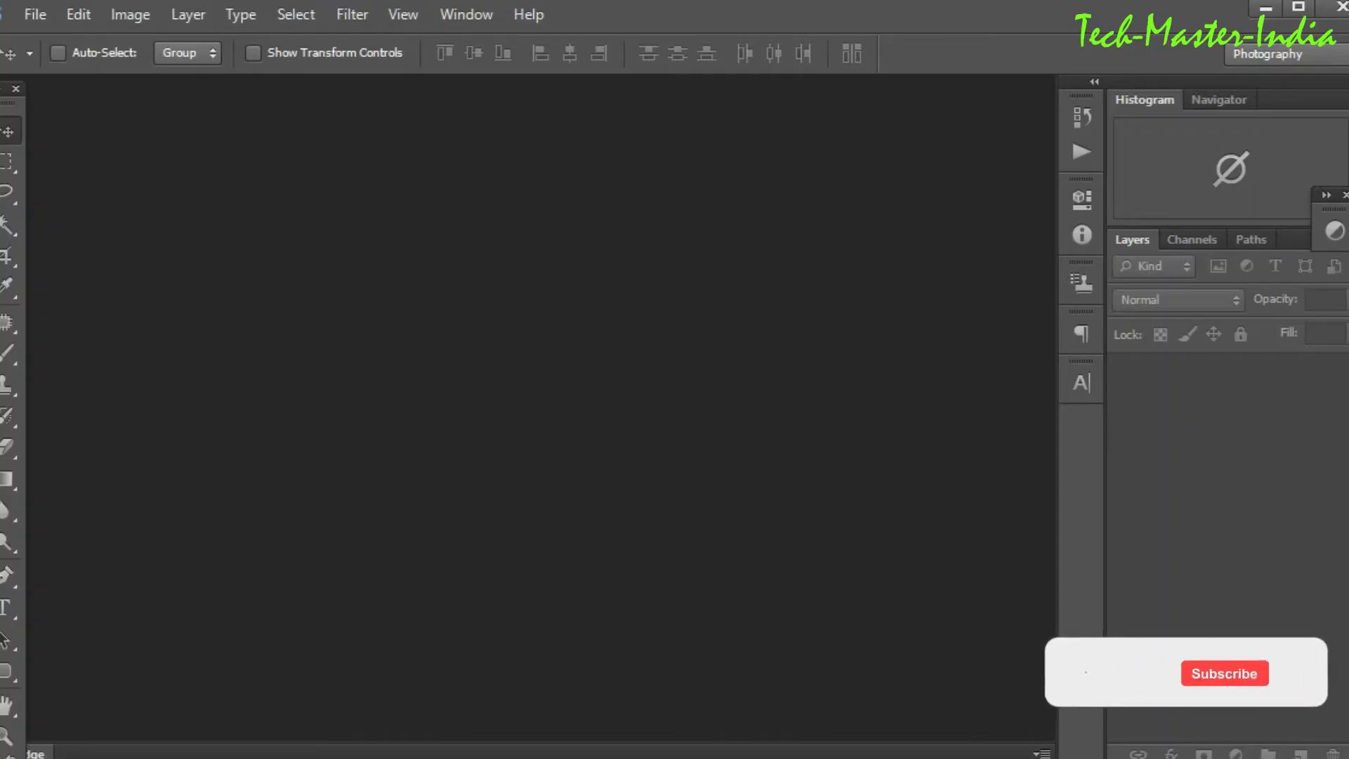
# - Create a new 1080 × 1080 px, 300 ppi document with a white background
pyautogui.click(35, 14)
pyautogui.press('Up')
pyautogui.press('Return')
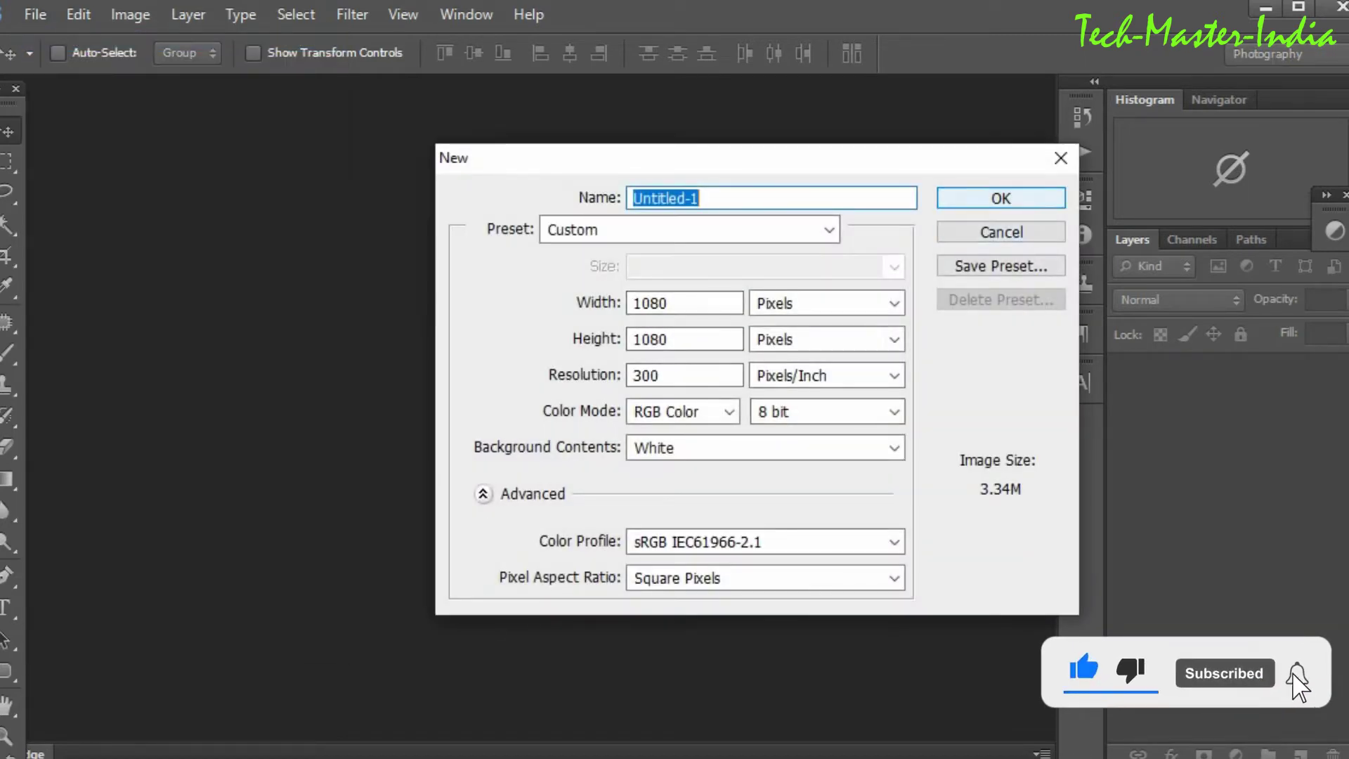
pyautogui.press('Return')
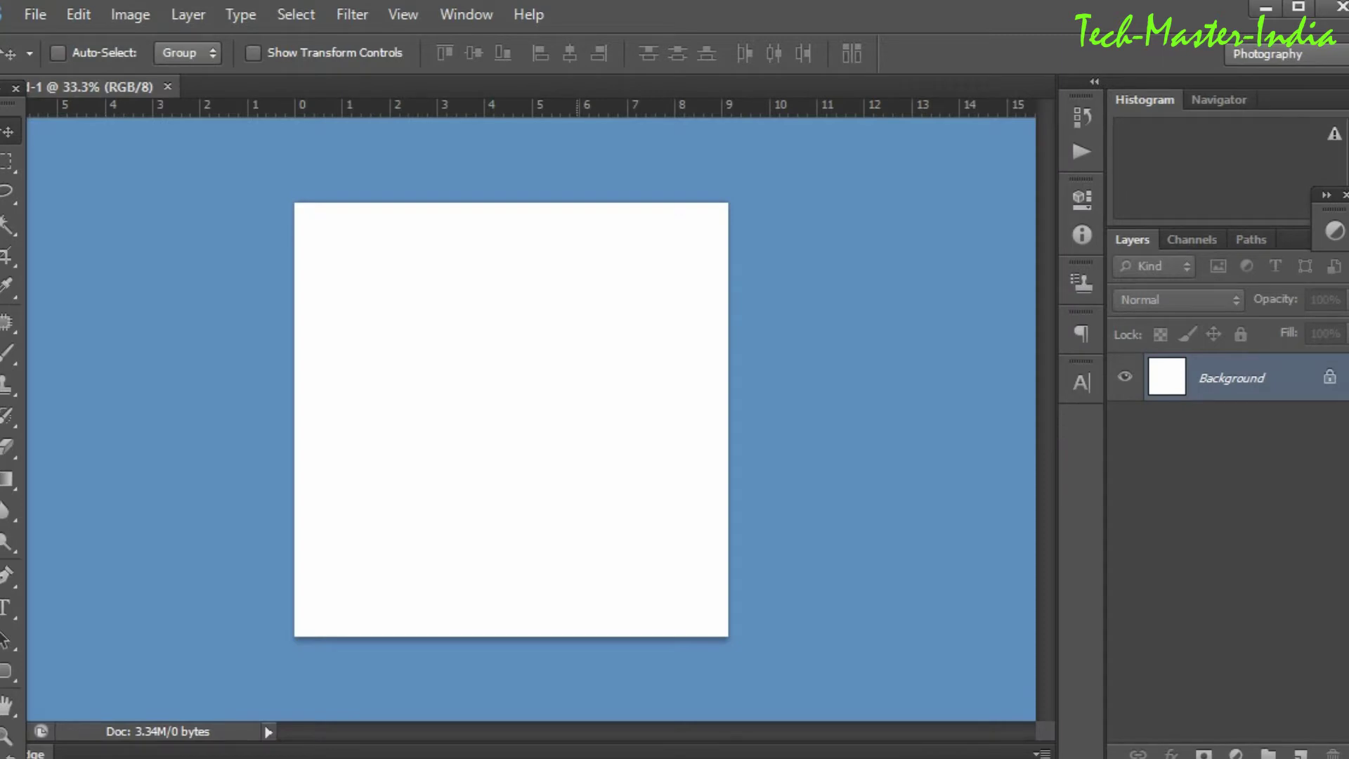
pyautogui.click(35, 14)
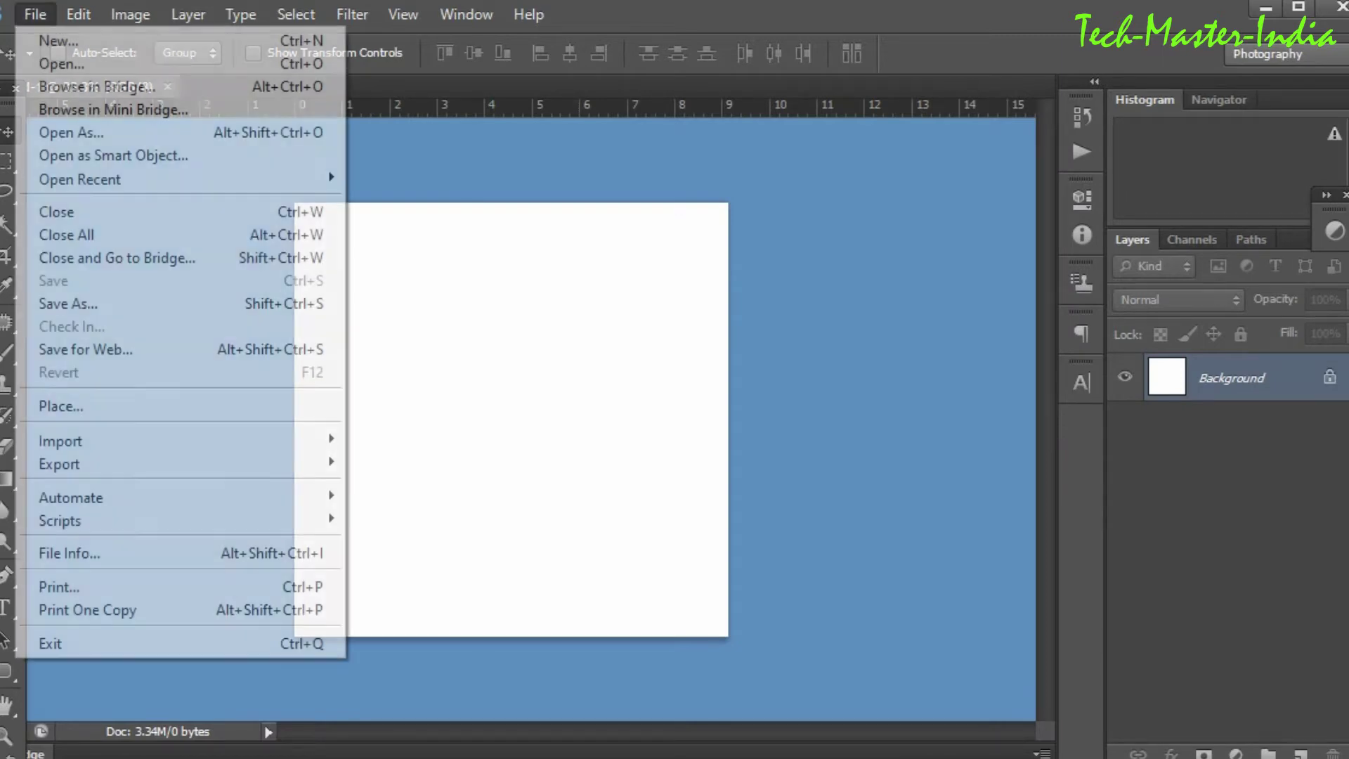
# - Open jim.jpg and copy it into the square document as a new layer
pyautogui.press('Down')
pyautogui.press('Return')
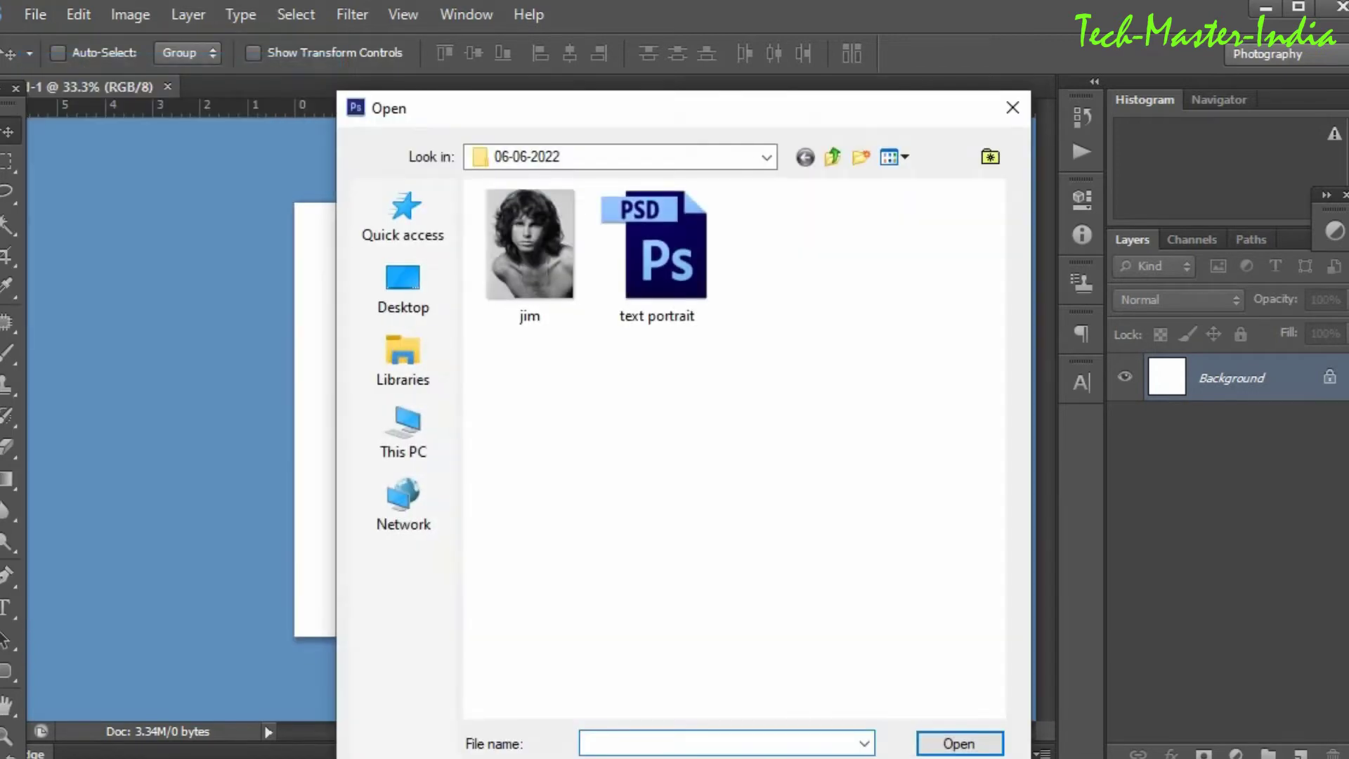
pyautogui.click(530, 253)
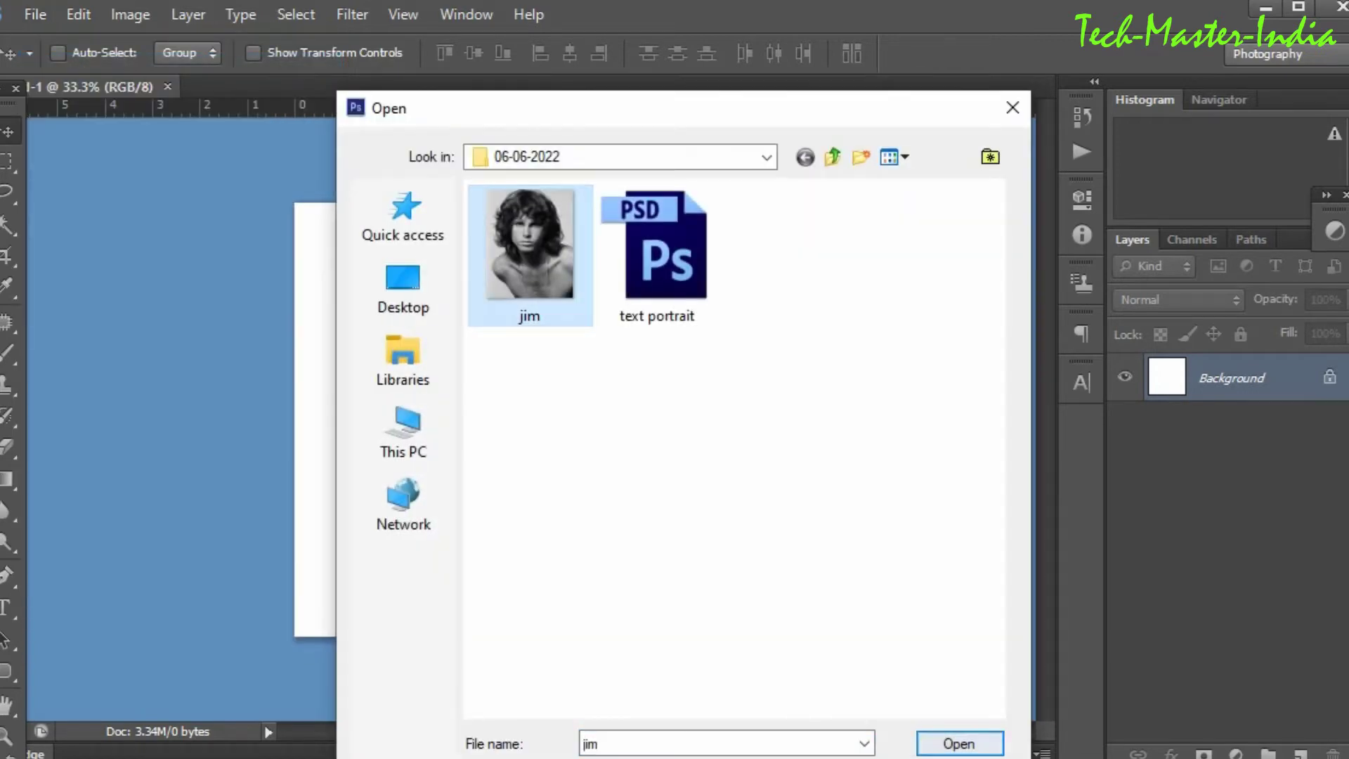
pyautogui.press('Return')
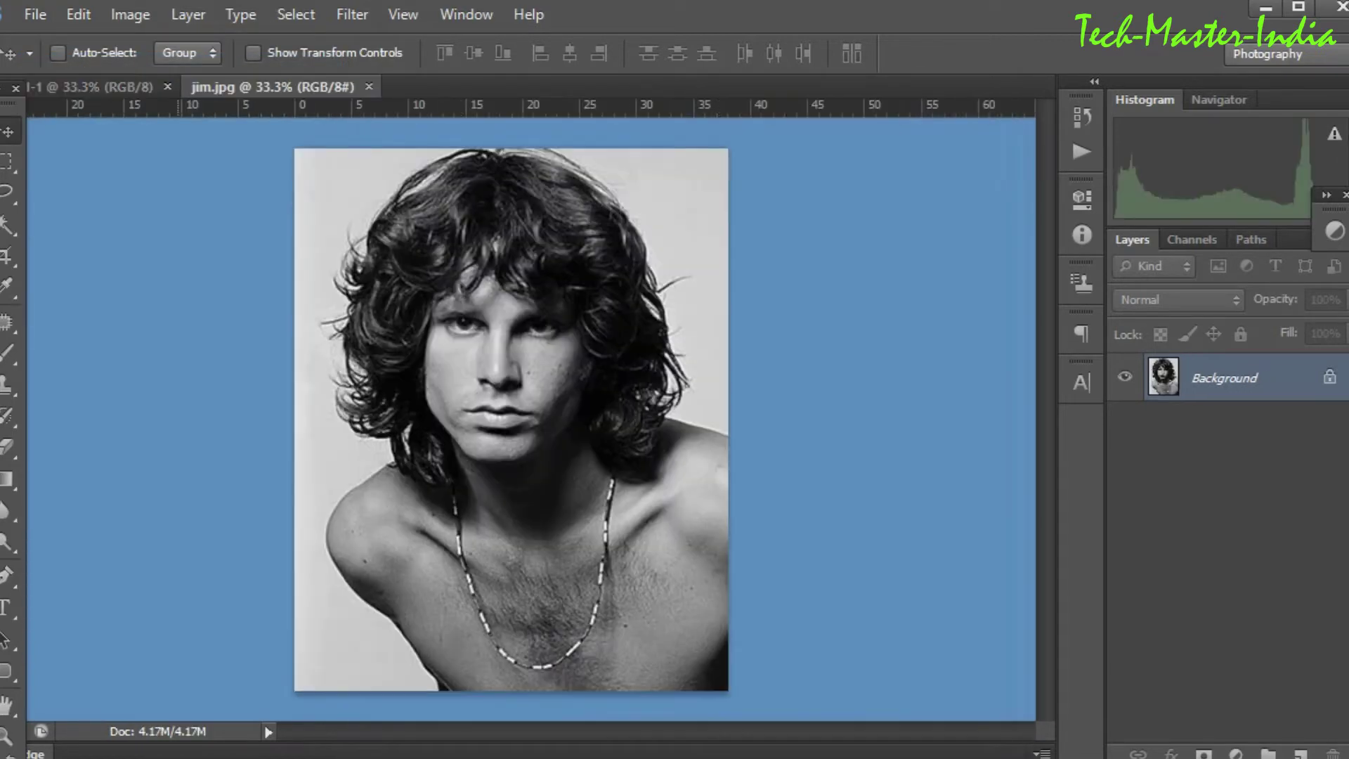
pyautogui.click(369, 214)
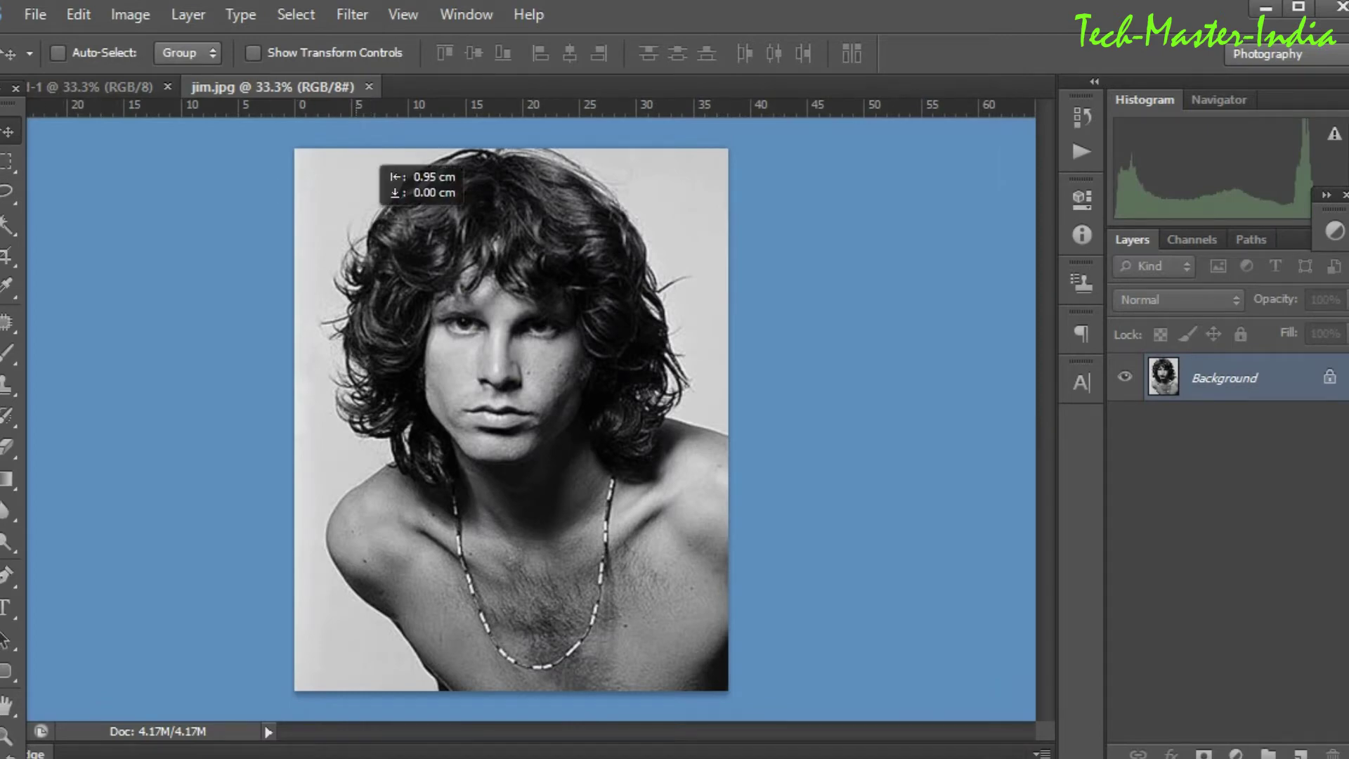
pyautogui.moveTo(369, 215)
pyautogui.mouseDown()
pyautogui.moveTo(594, 365)
pyautogui.moveTo(585, 317)
pyautogui.mouseUp()
# - Scale the photo layer to about 110% and shift it down to fill the canvas
pyautogui.hotkey('ctrl', 't')
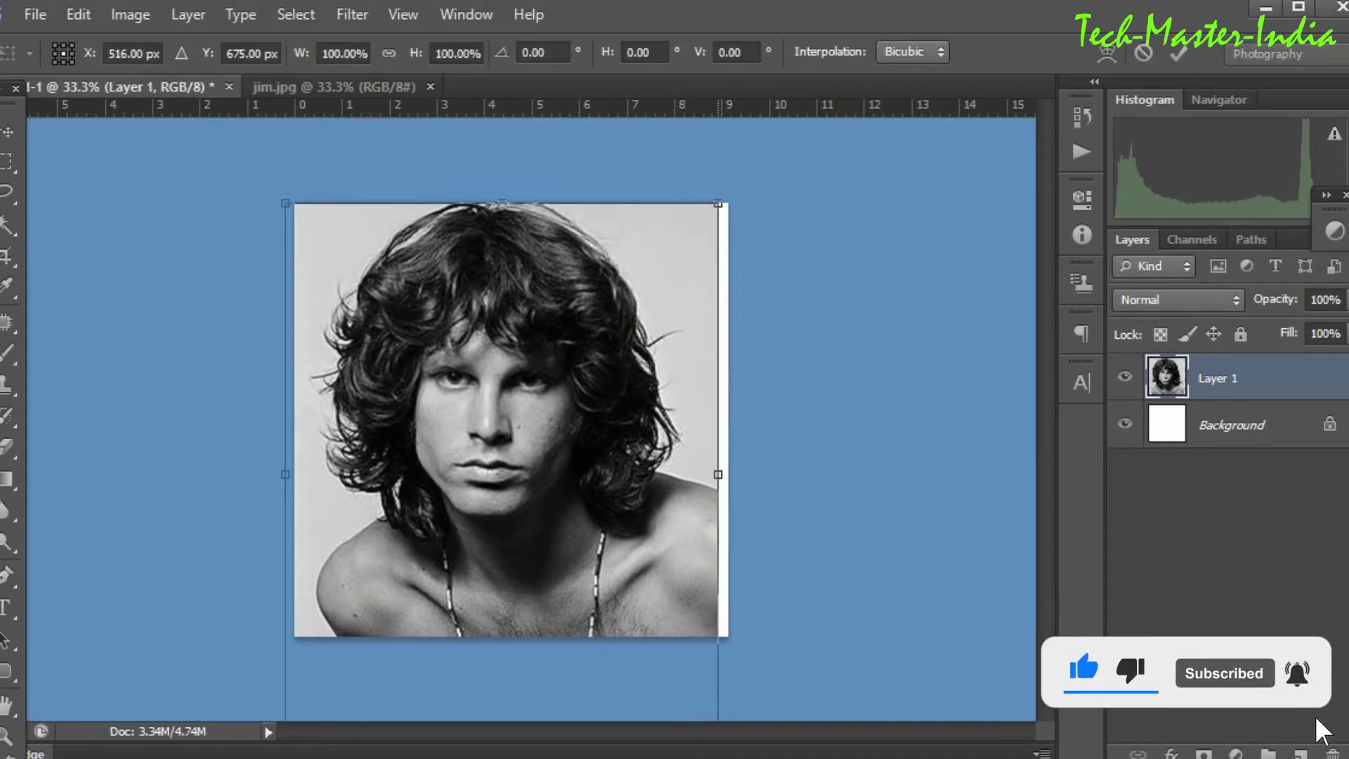
pyautogui.moveTo(717, 203); pyautogui.dragTo(764, 146)
pyautogui.moveTo(608, 291); pyautogui.dragTo(604, 348)
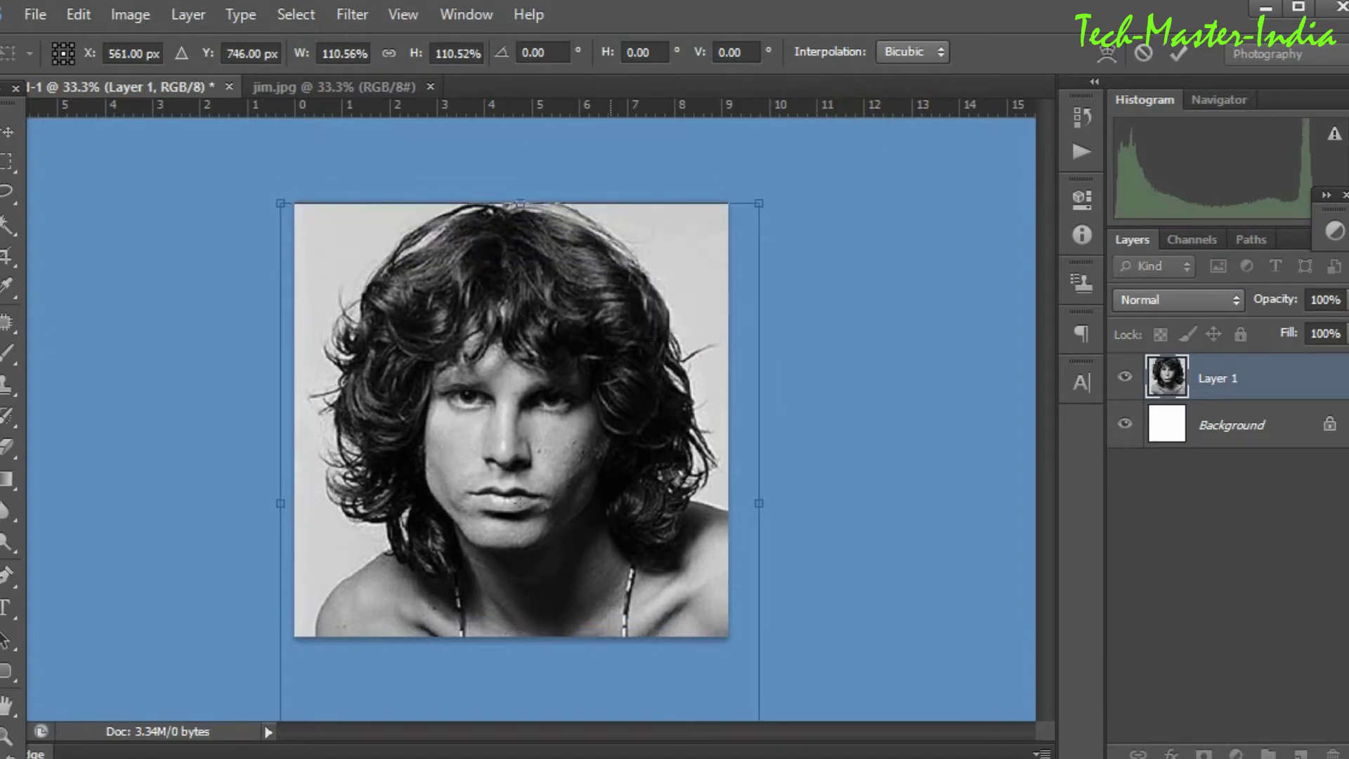
pyautogui.press('Return')
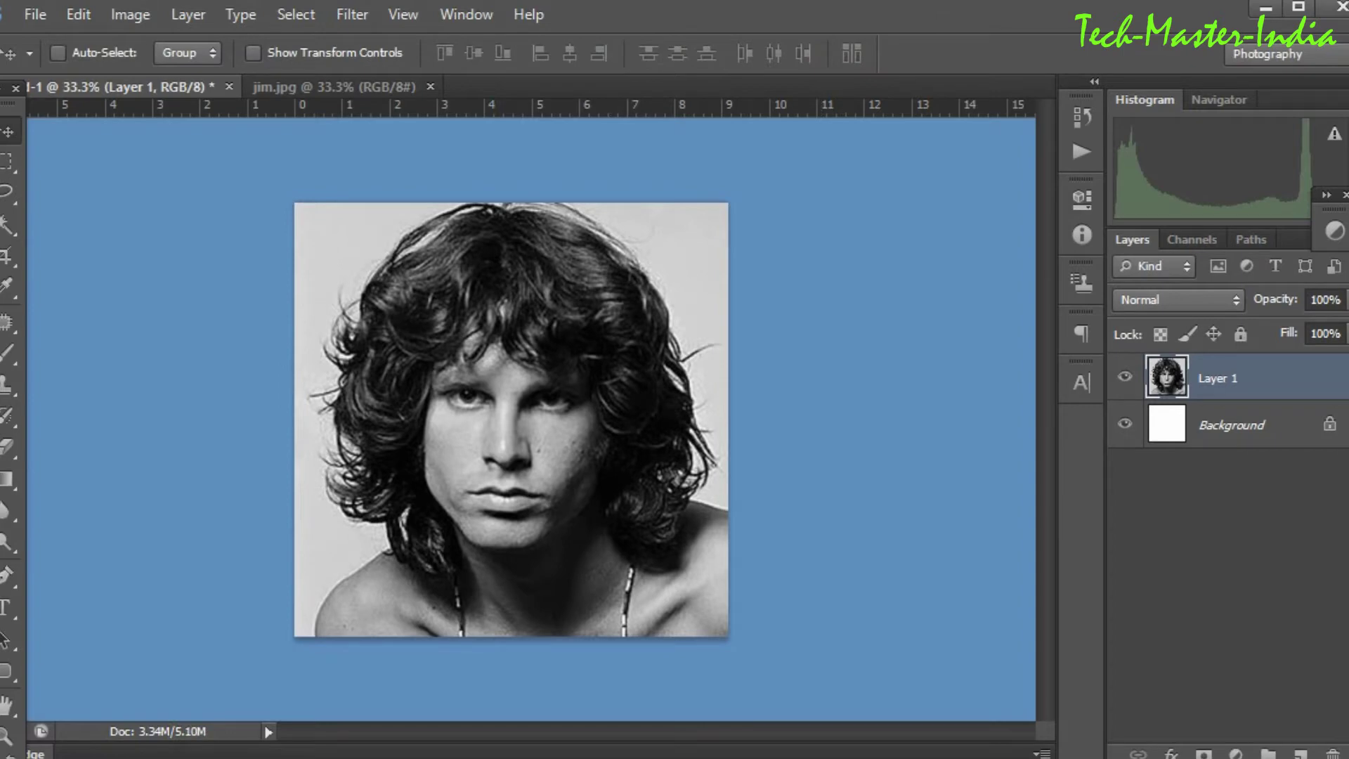
pyautogui.click(295, 14)
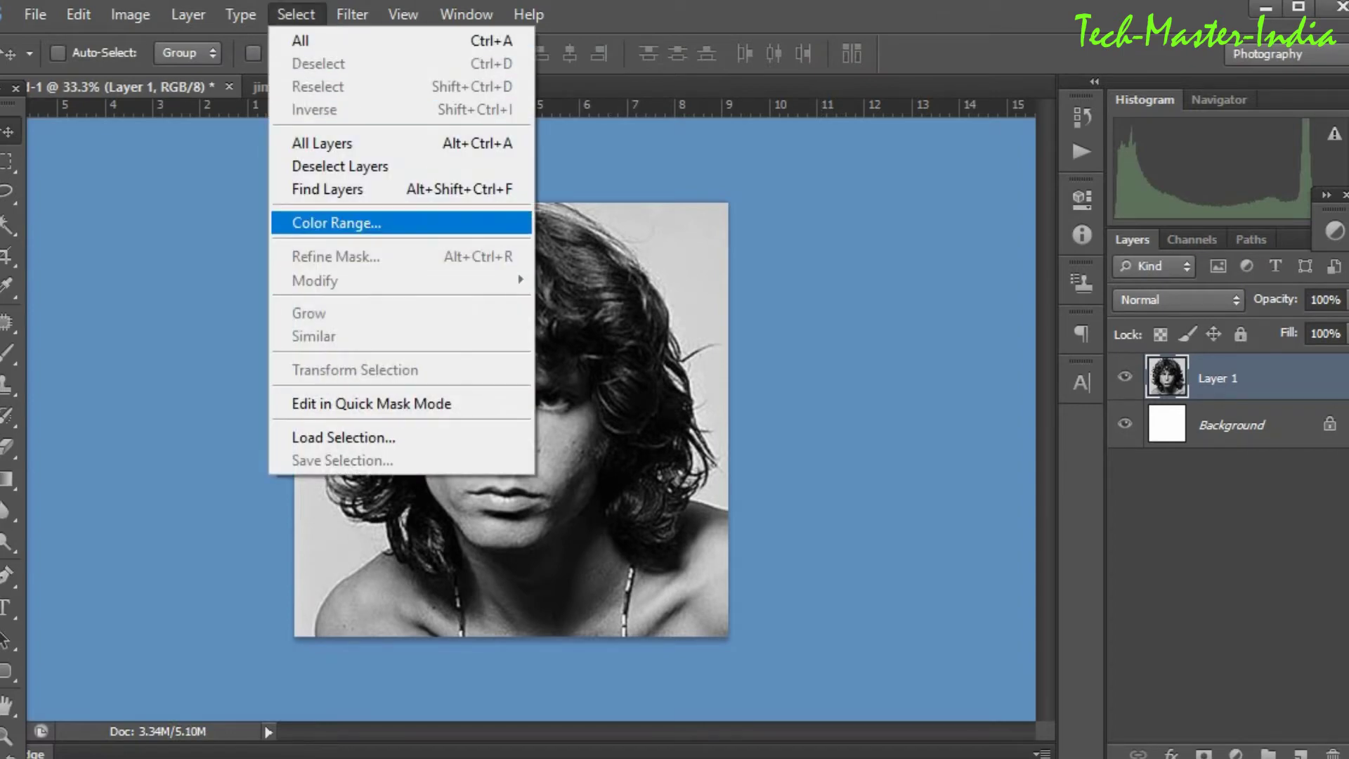
# - Select the light background with Color Range and subtract the speckled face area
pyautogui.click(336, 222)
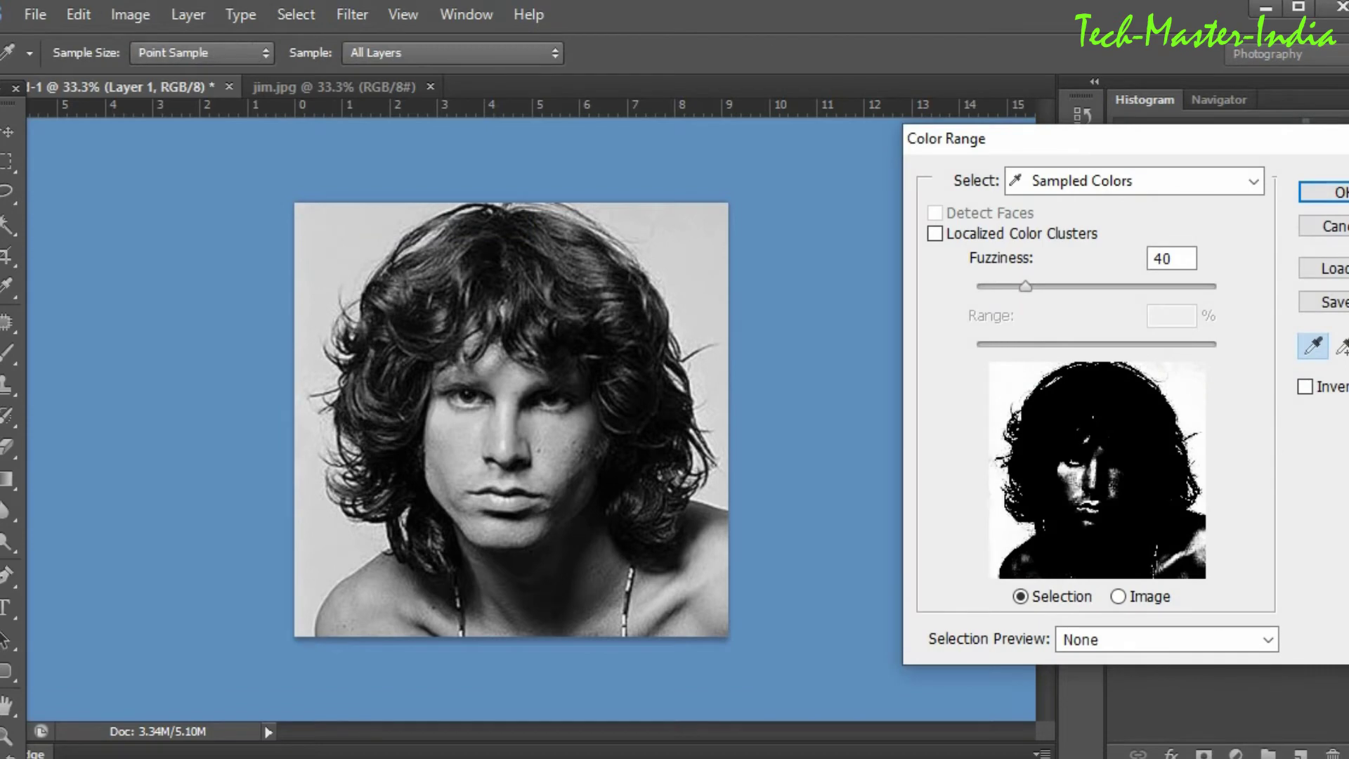
pyautogui.press('Return')
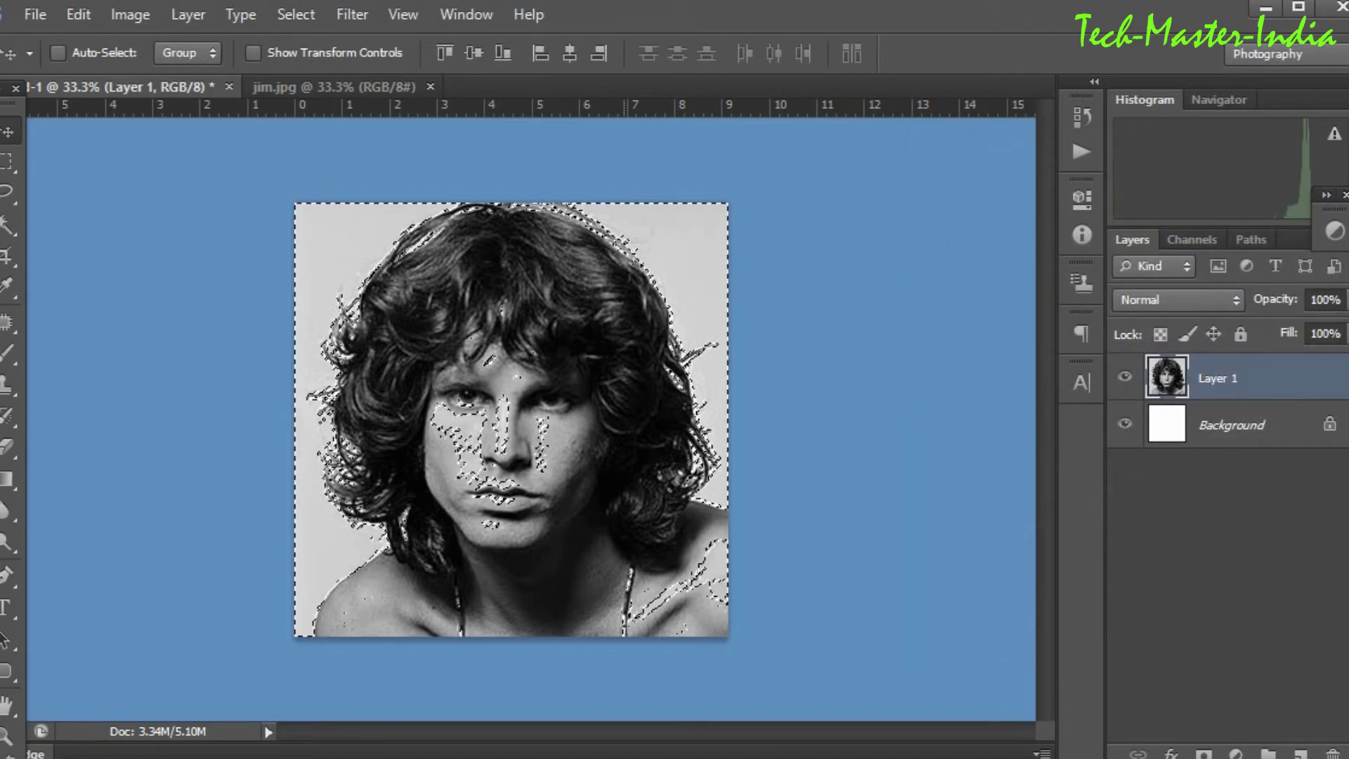
pyautogui.press('m')
pyautogui.moveTo(420, 345); pyautogui.dragTo(608, 598)
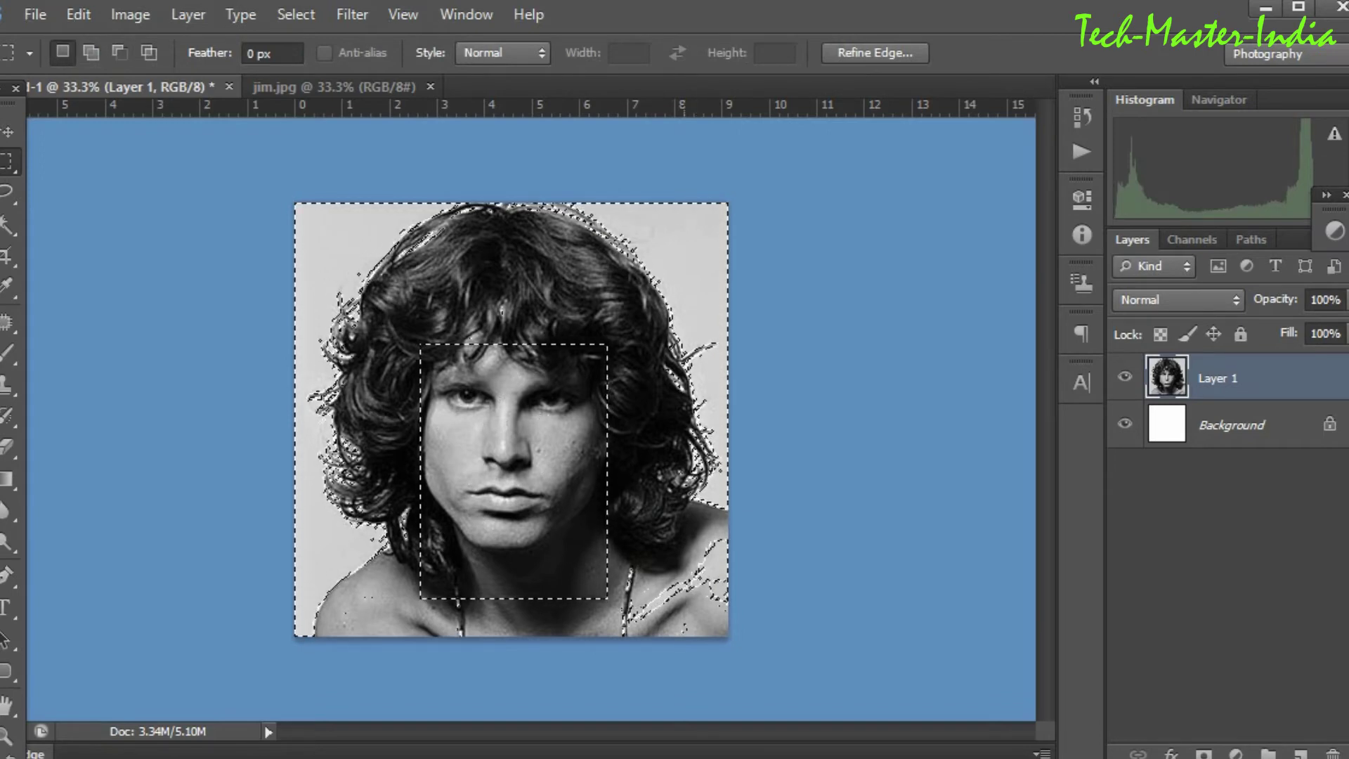
pyautogui.hotkey('ctrl', 'z')
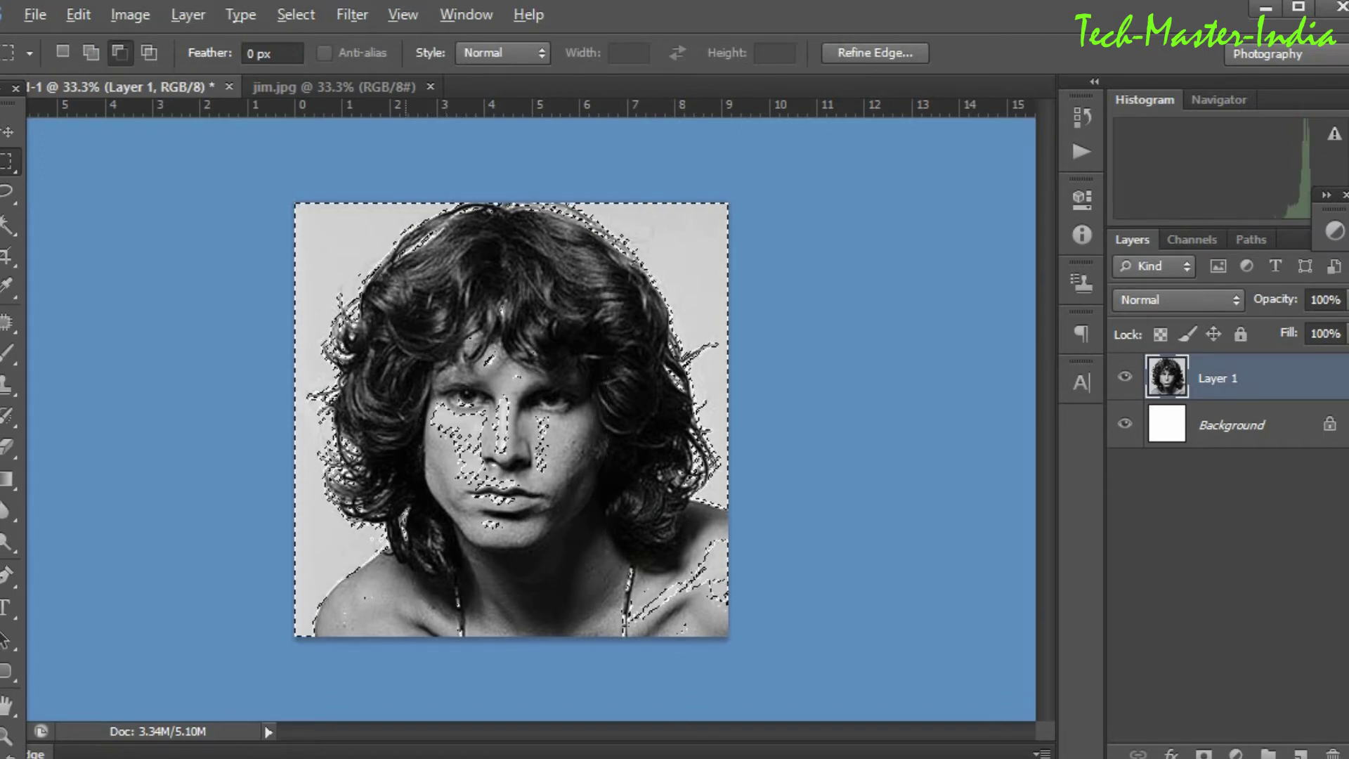
pyautogui.moveTo(425, 390)
pyautogui.mouseDown()
pyautogui.moveTo(585, 573)
pyautogui.moveTo(735, 617)
pyautogui.mouseUp()
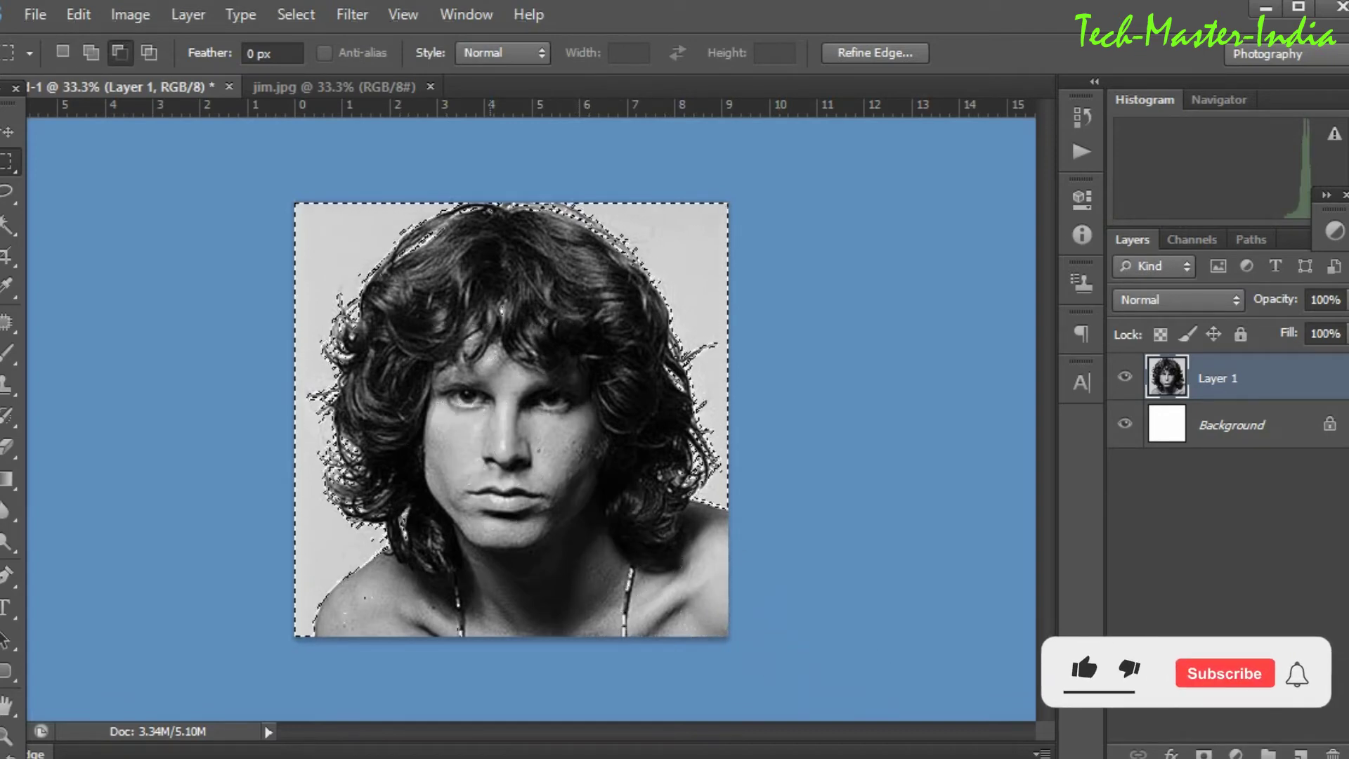
# - Add areas to the selection with the Magic Wand and turn it into Layer 1's mask
pyautogui.press('w')
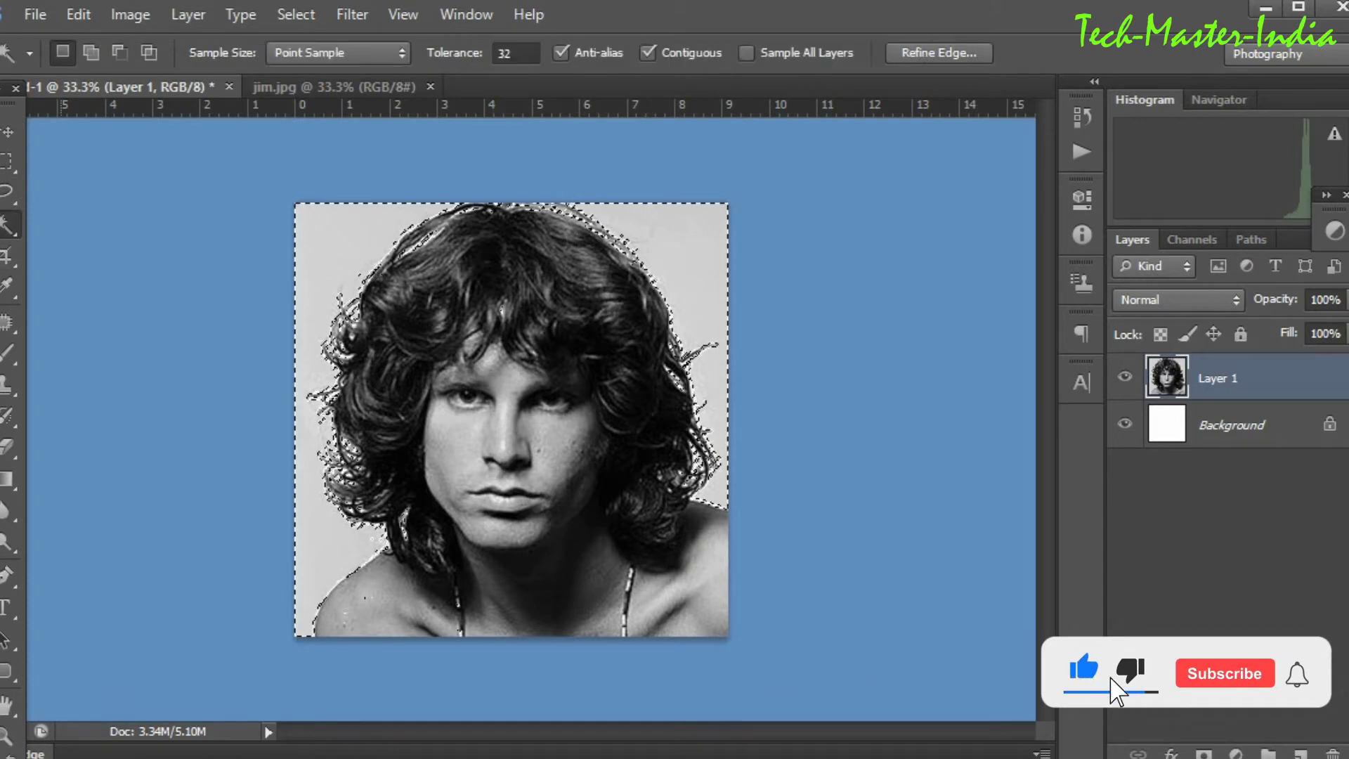
pyautogui.press('shift')
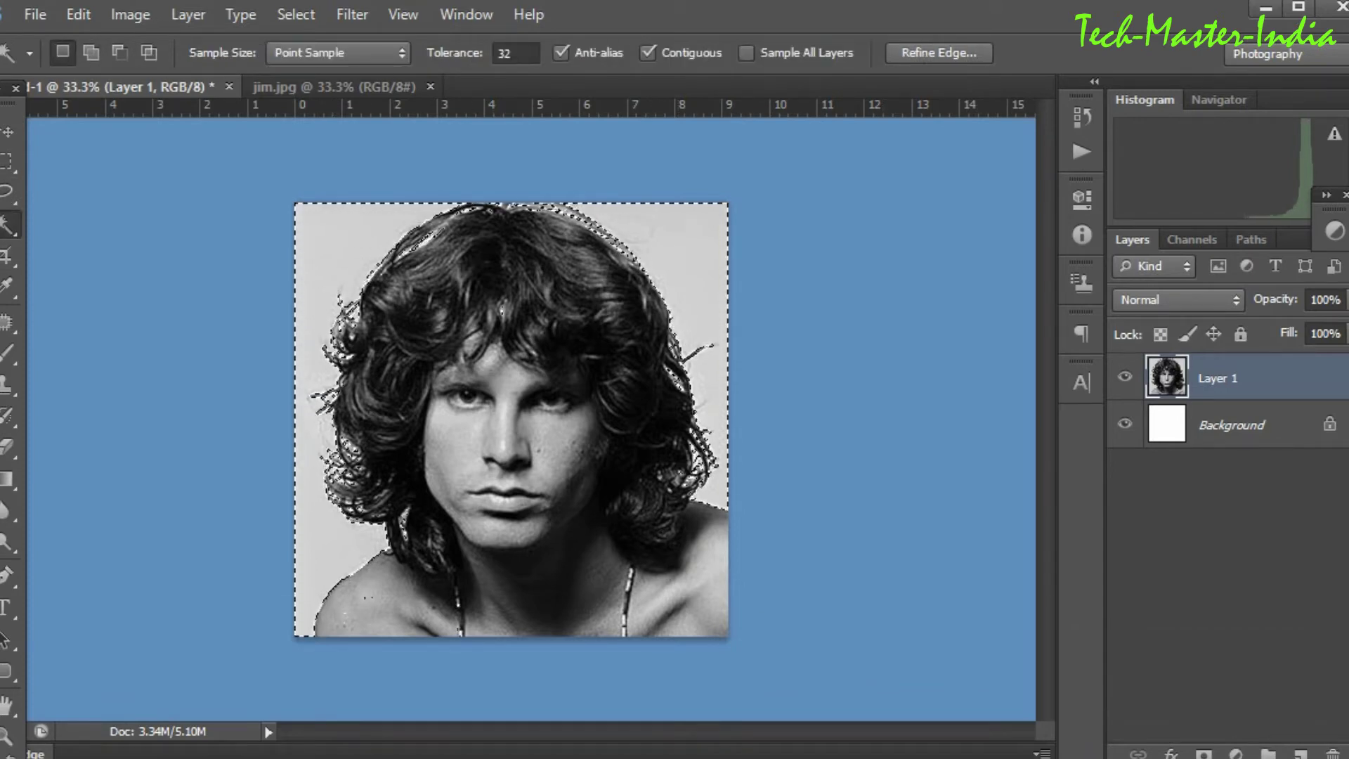
pyautogui.click(1204, 752)
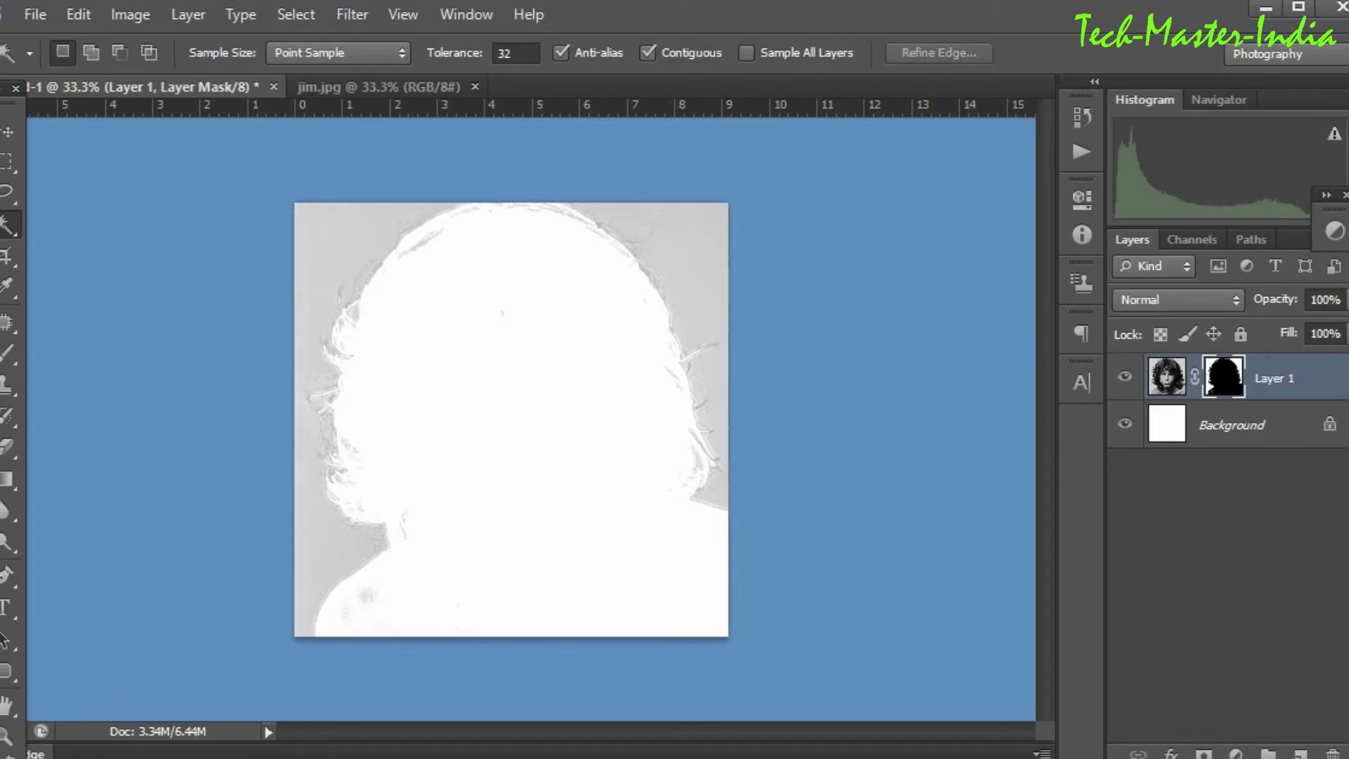
# - Invert Layer 1's mask to reveal the portrait, then duplicate the layer
pyautogui.hotkey('ctrl', 'i')
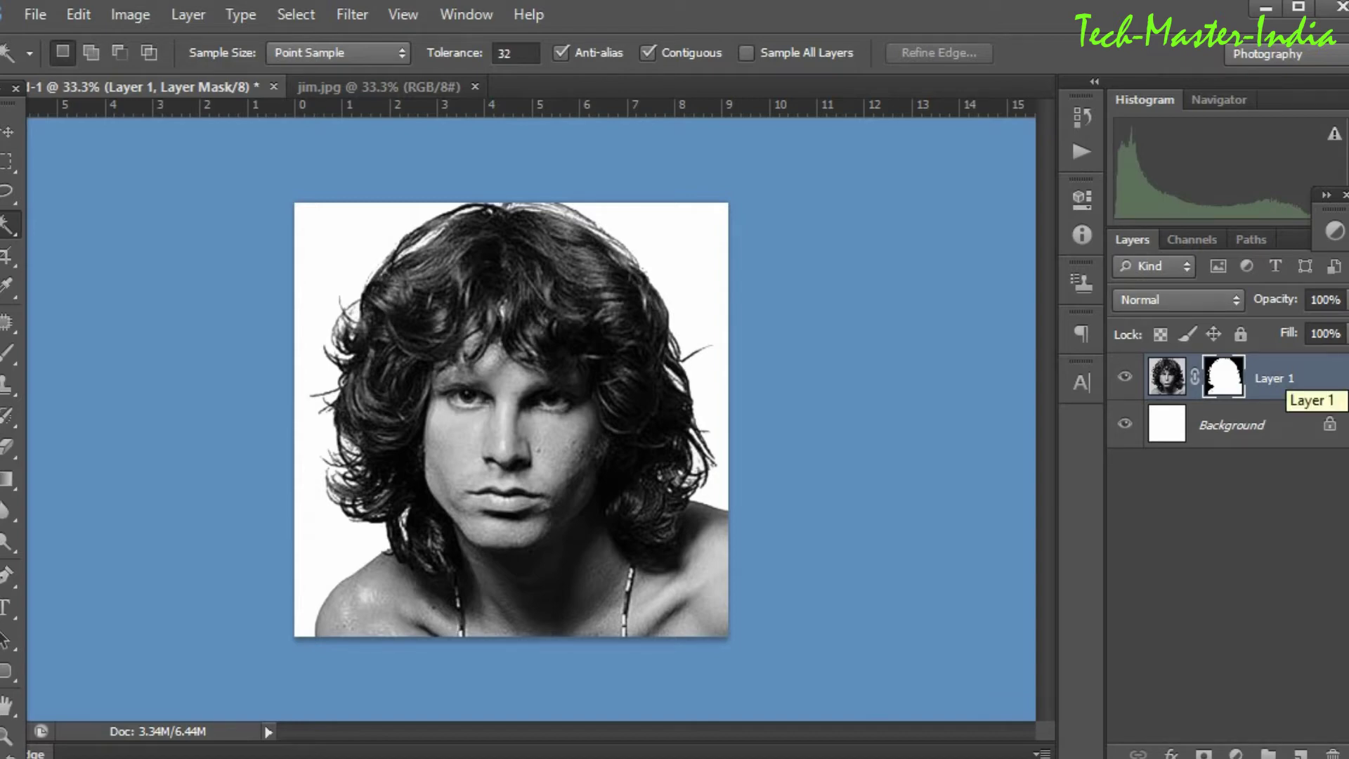
pyautogui.hotkey('ctrl', 'j')
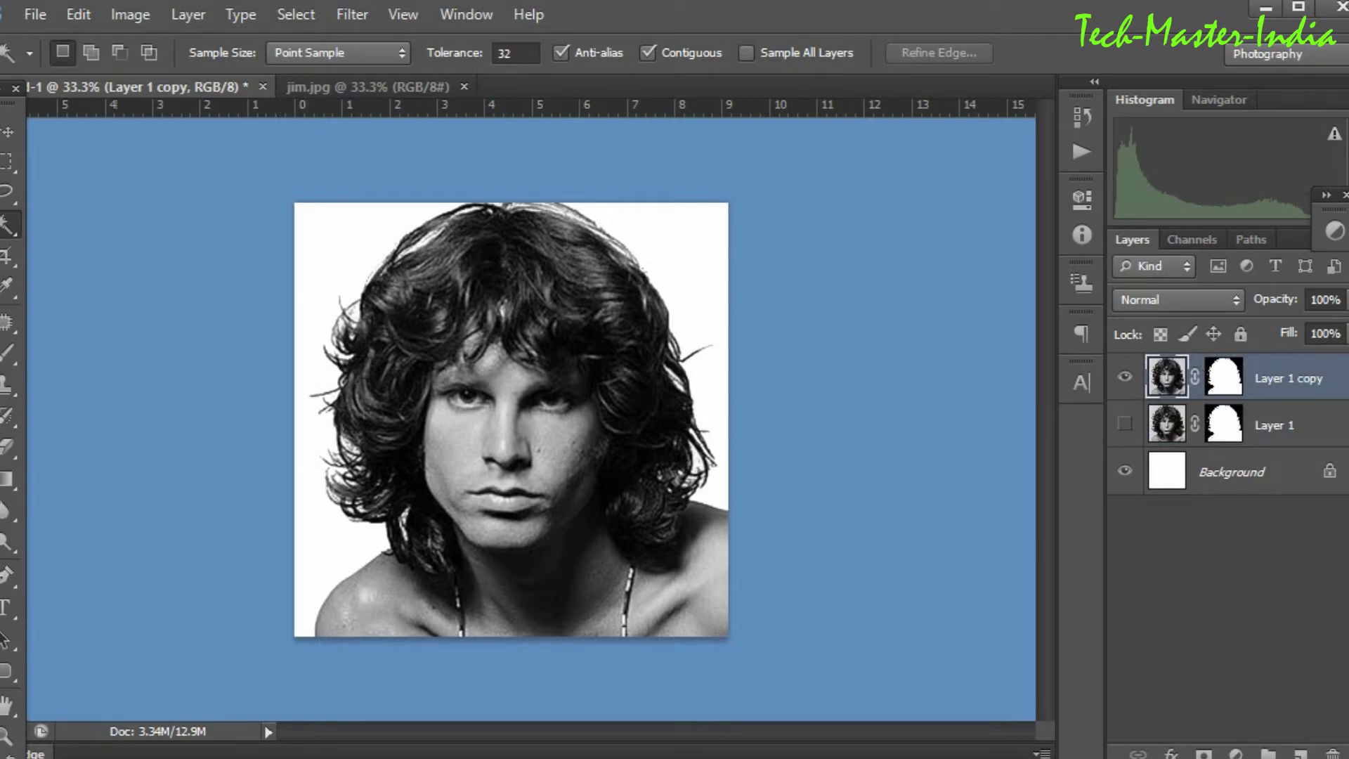
# - Mask out the right half of the face on Layer 1 copy
pyautogui.press('m')
pyautogui.moveTo(506, 204); pyautogui.dragTo(815, 640)
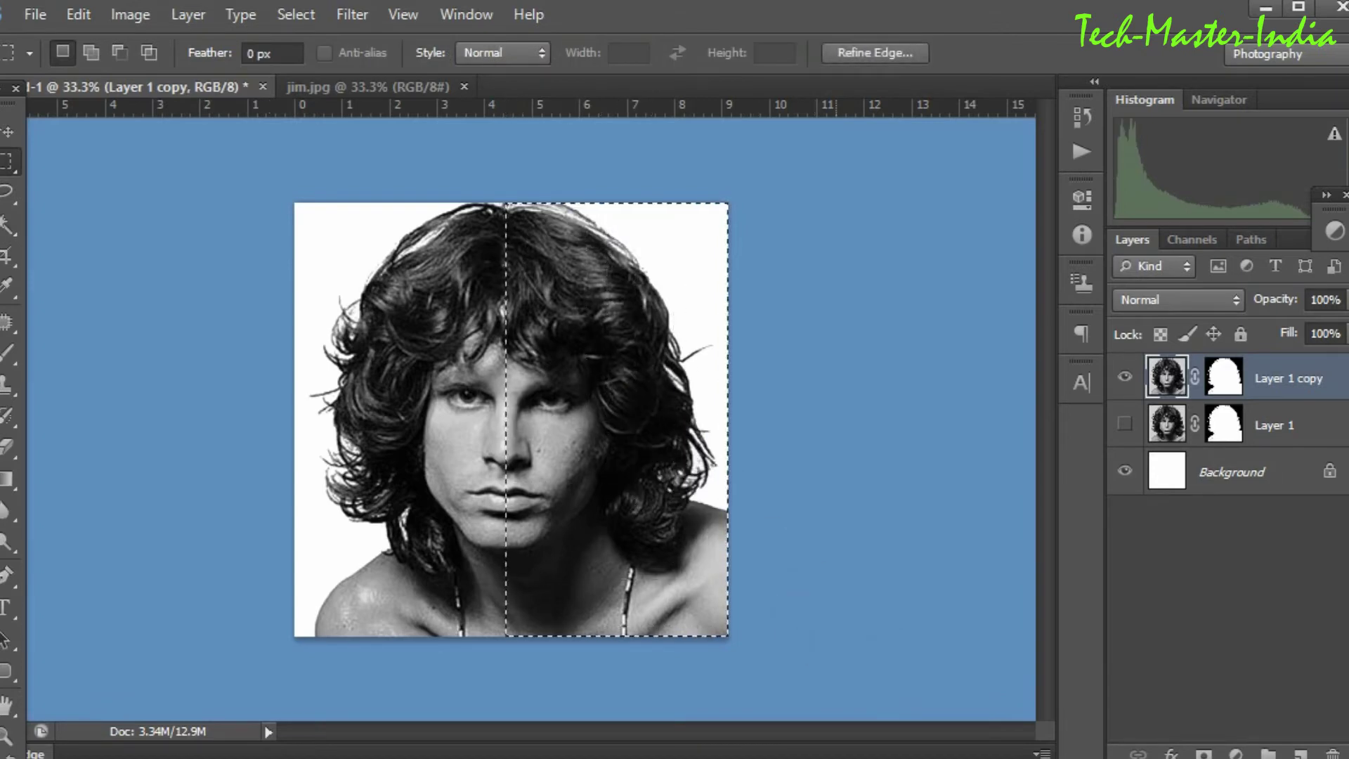
pyautogui.click(1224, 376)
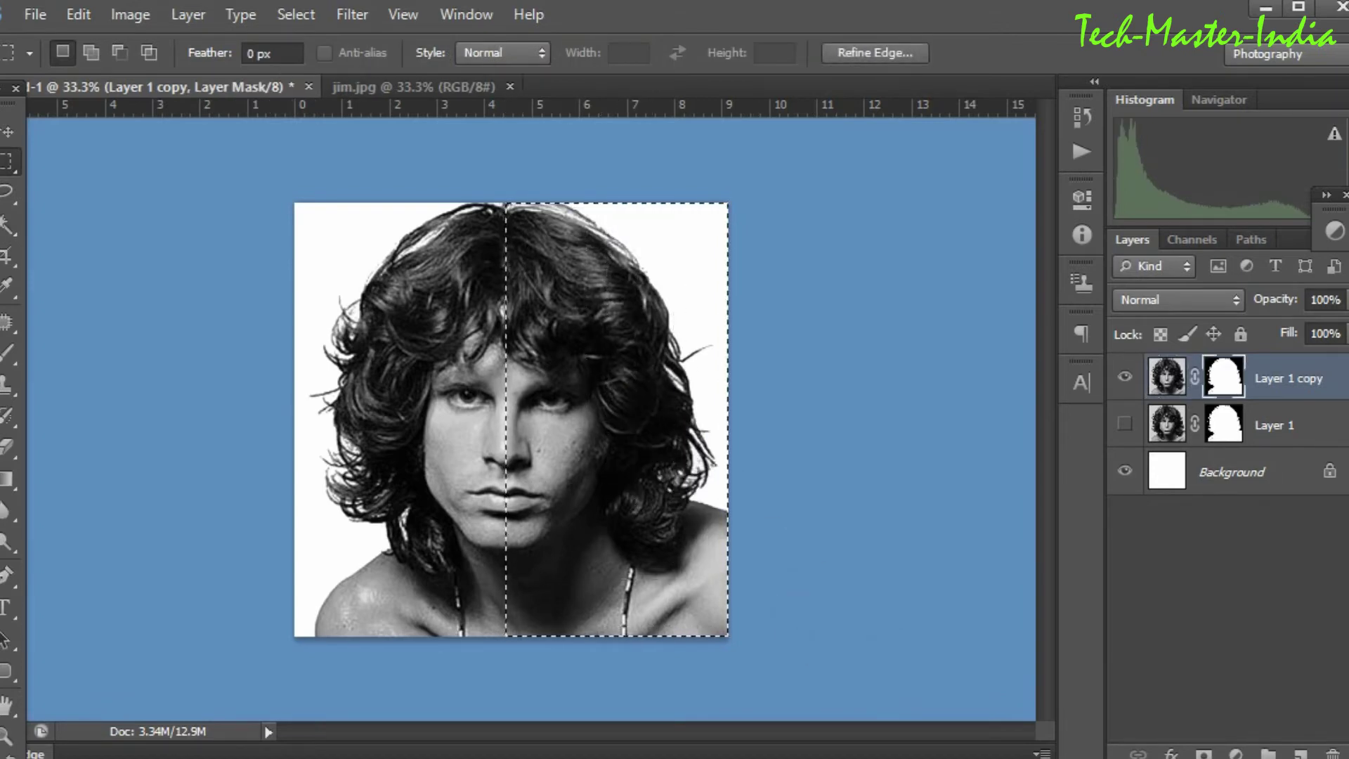
pyautogui.press('Delete')
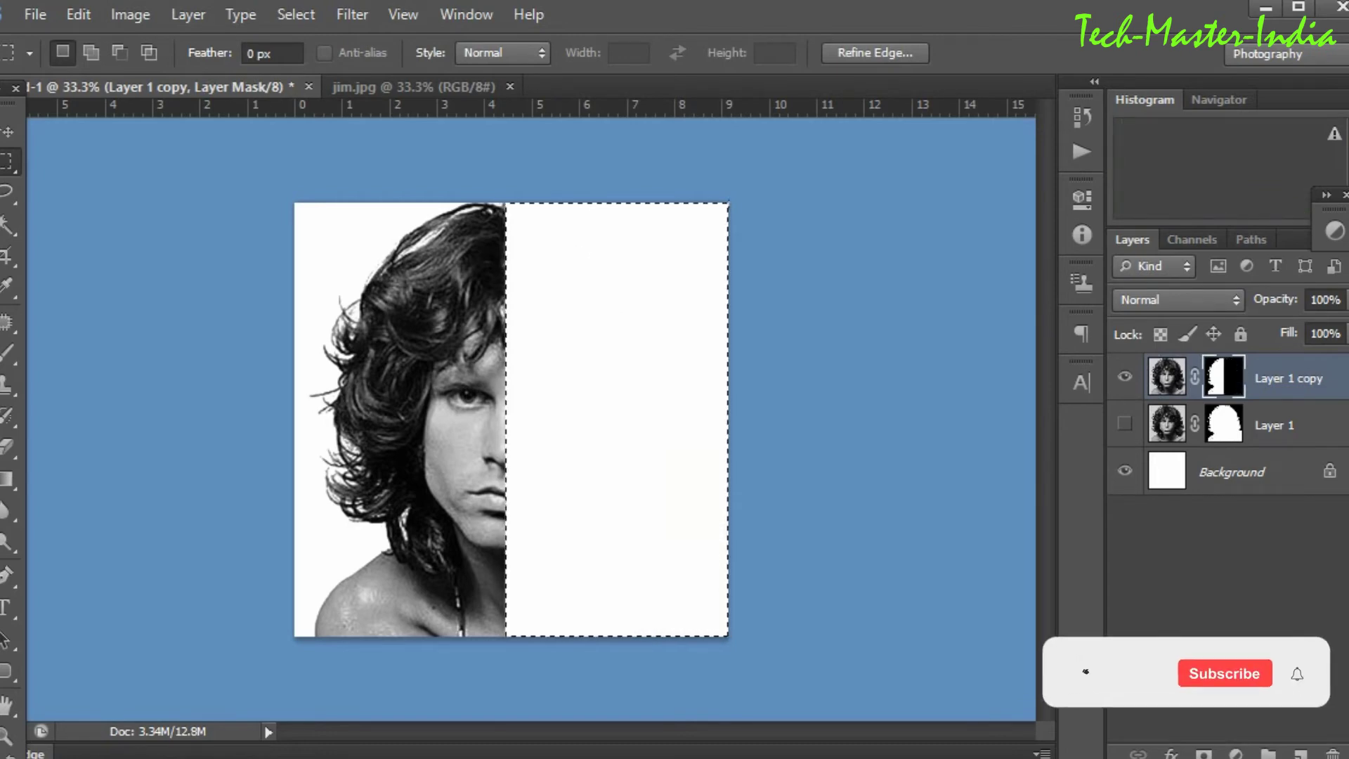
pyautogui.hotkey('ctrl', 'd')
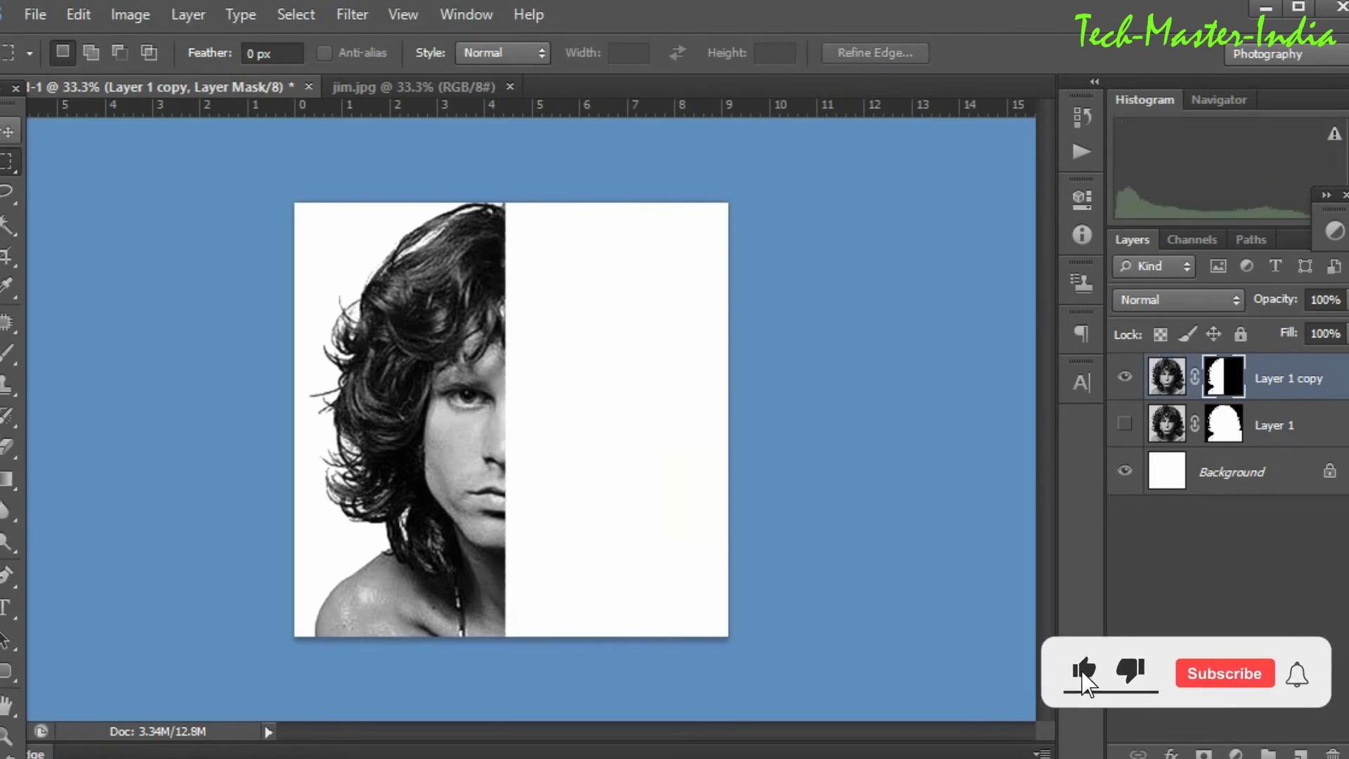
# - Duplicate the half-face layer as a hidden Layer 1 copy 2
pyautogui.press('v')
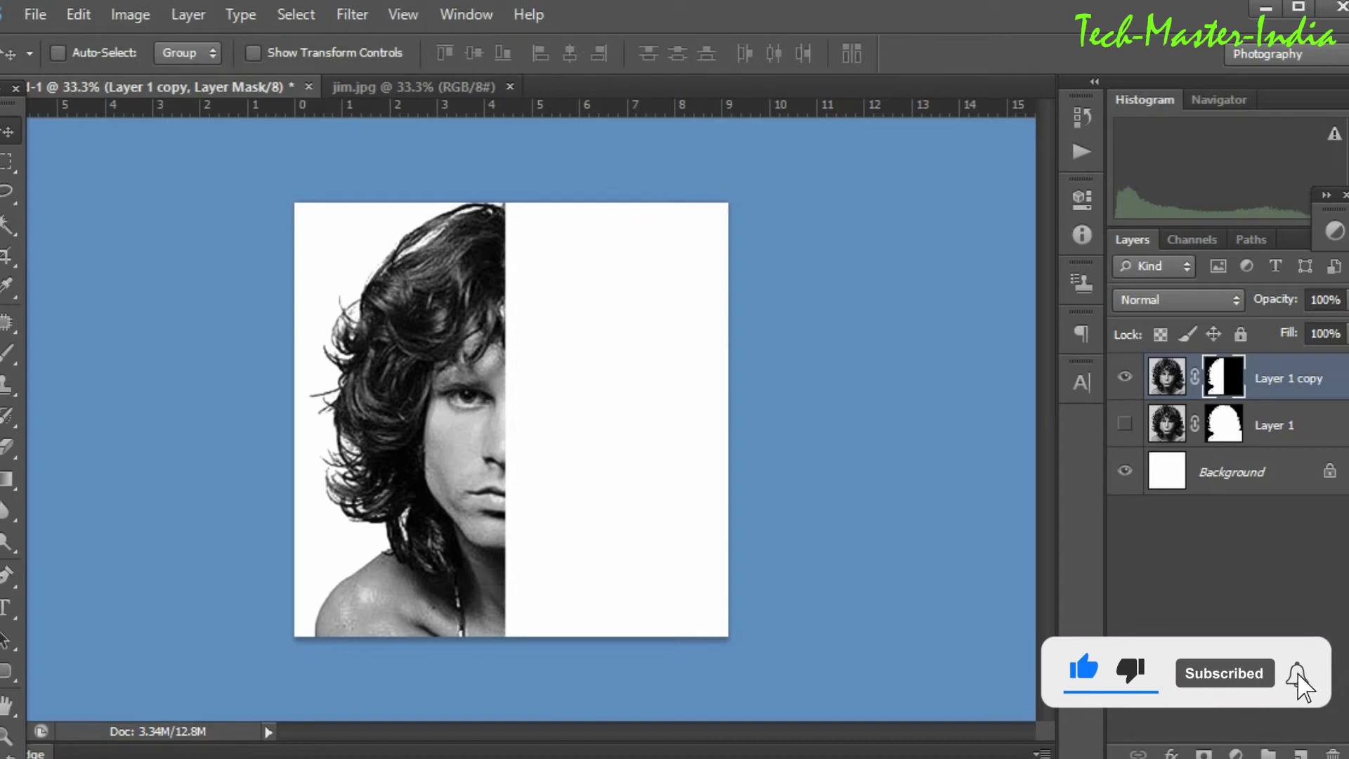
pyautogui.hotkey('ctrl', '2')
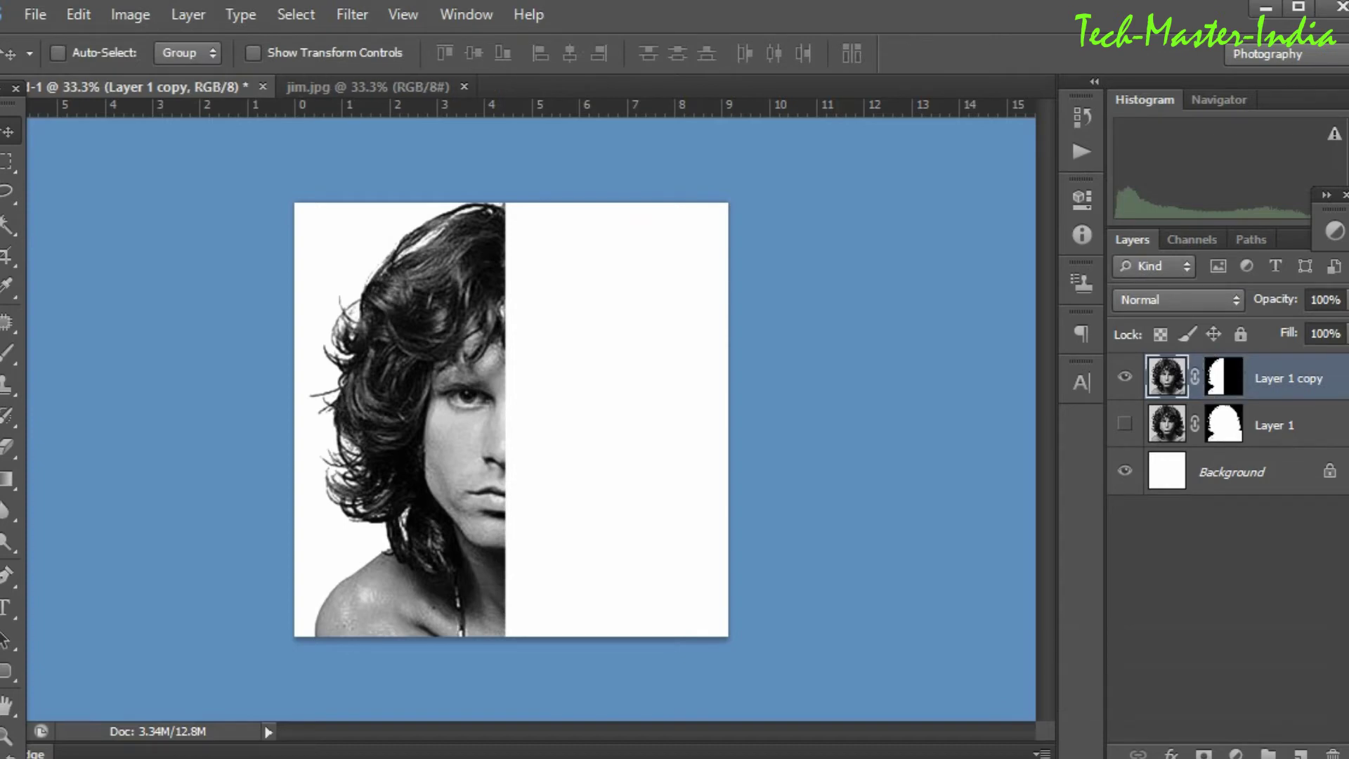
pyautogui.hotkey('ctrl', 'j')
pyautogui.click(1125, 377)
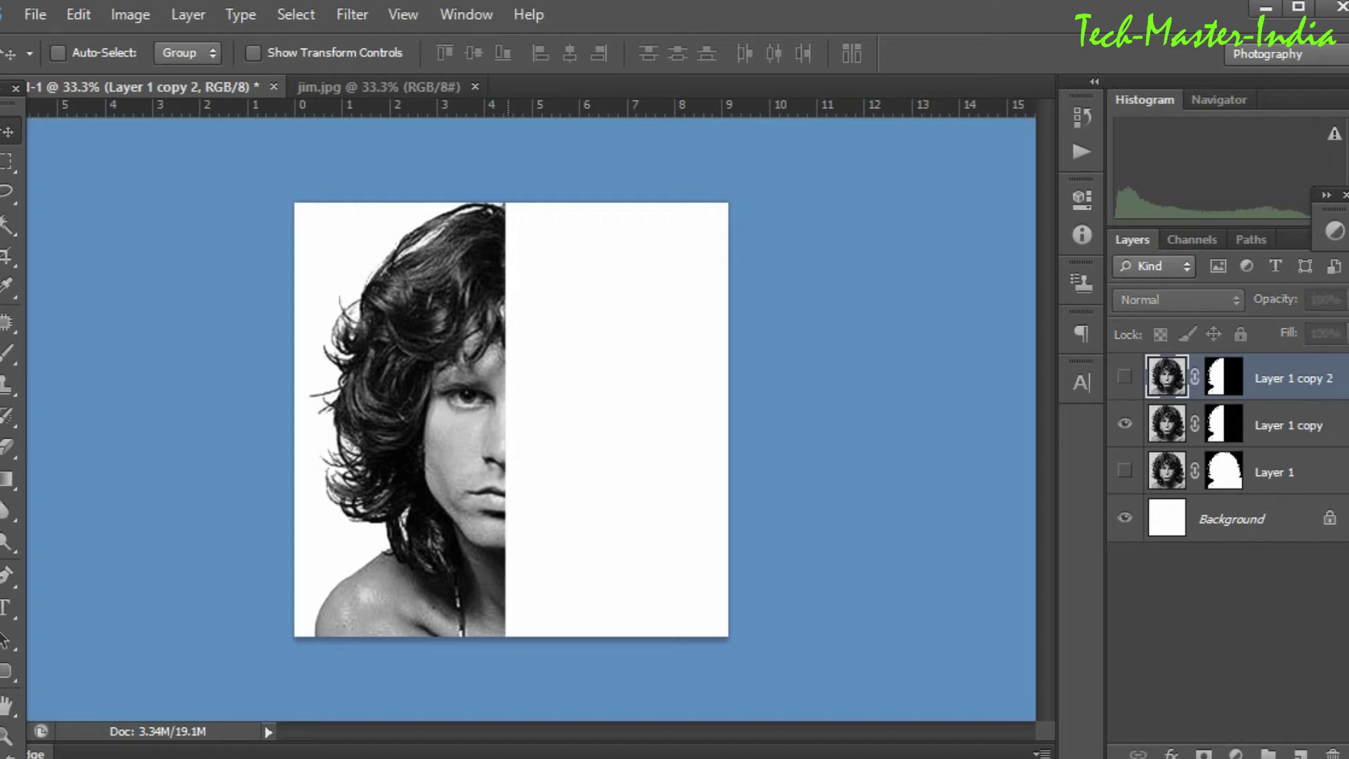
# - Paste the quote as a text layer near the top of the centre line
pyautogui.click(7, 608)
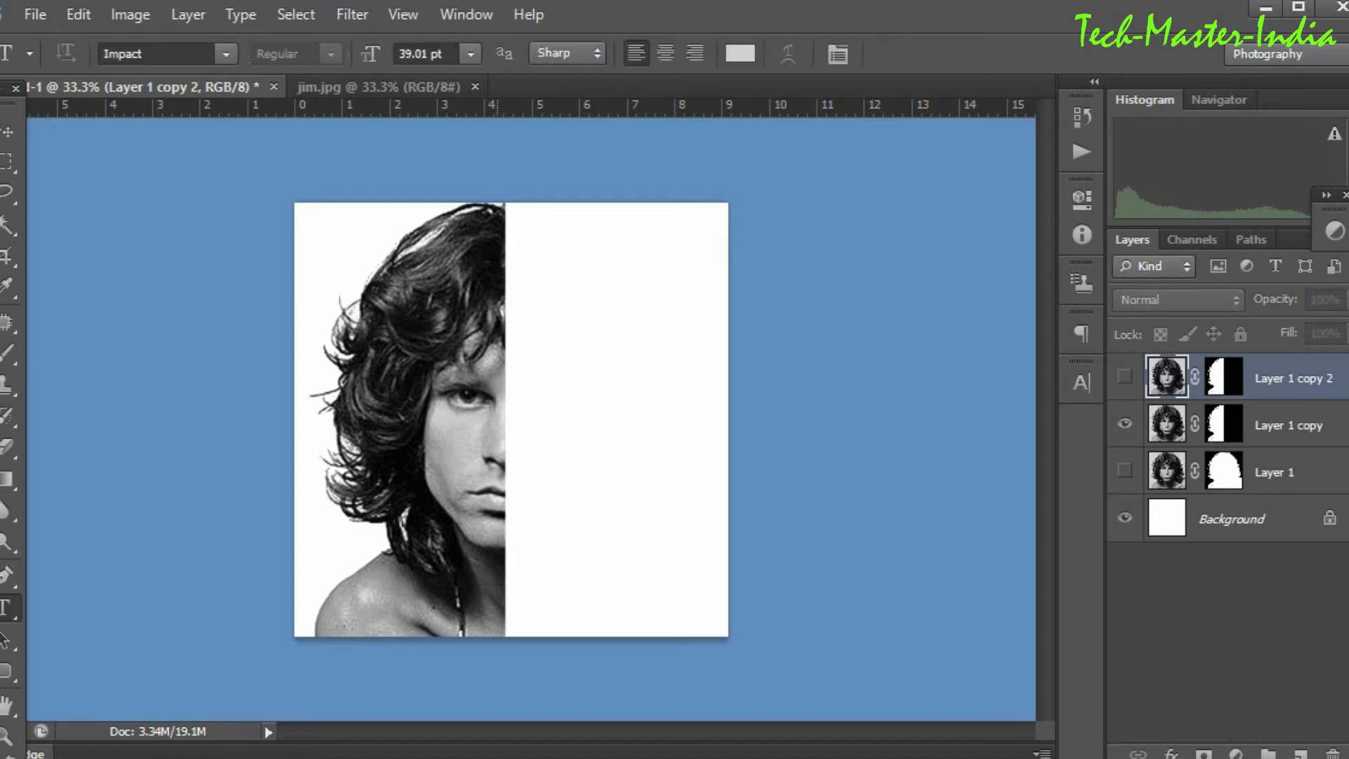
pyautogui.click(512, 245)
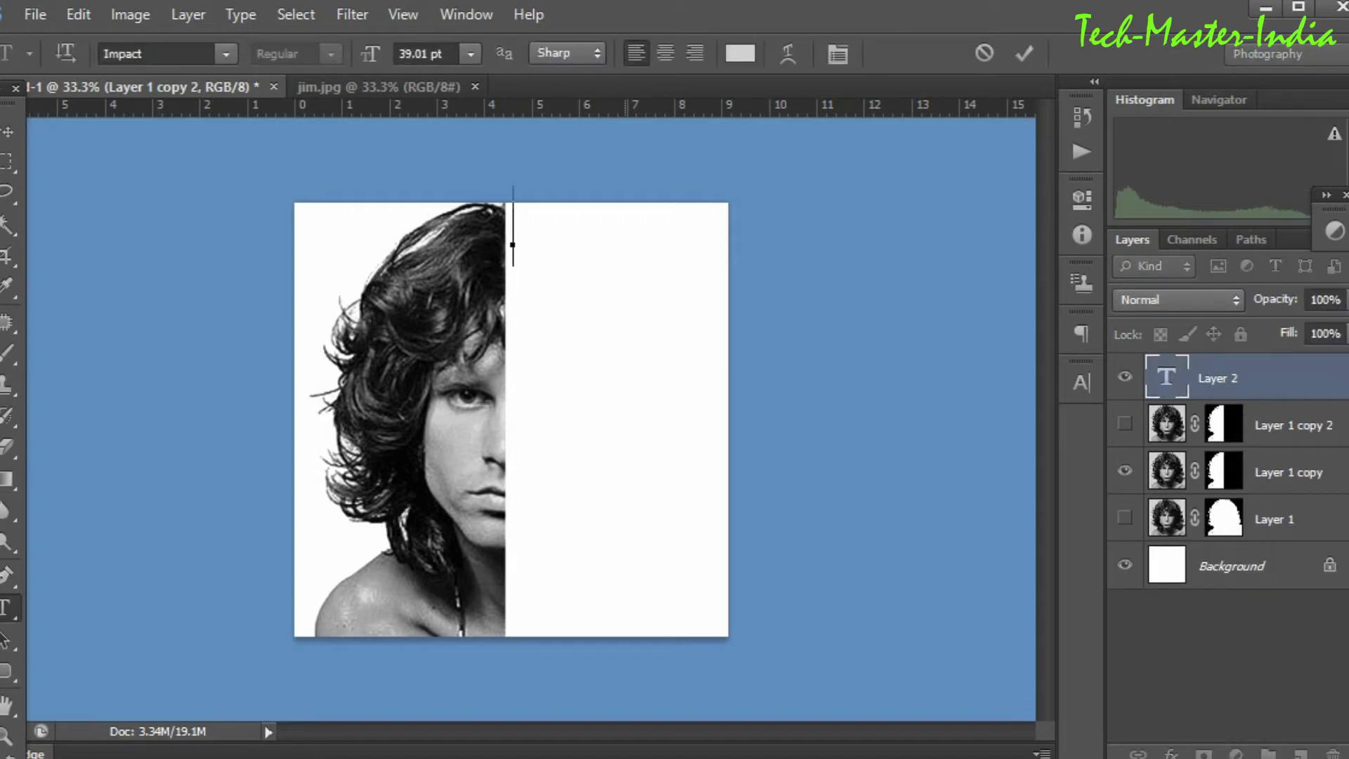
pyautogui.hotkey('ctrl', 'v')
pyautogui.click(8, 132)
pyautogui.moveTo(619, 224); pyautogui.dragTo(613, 253)
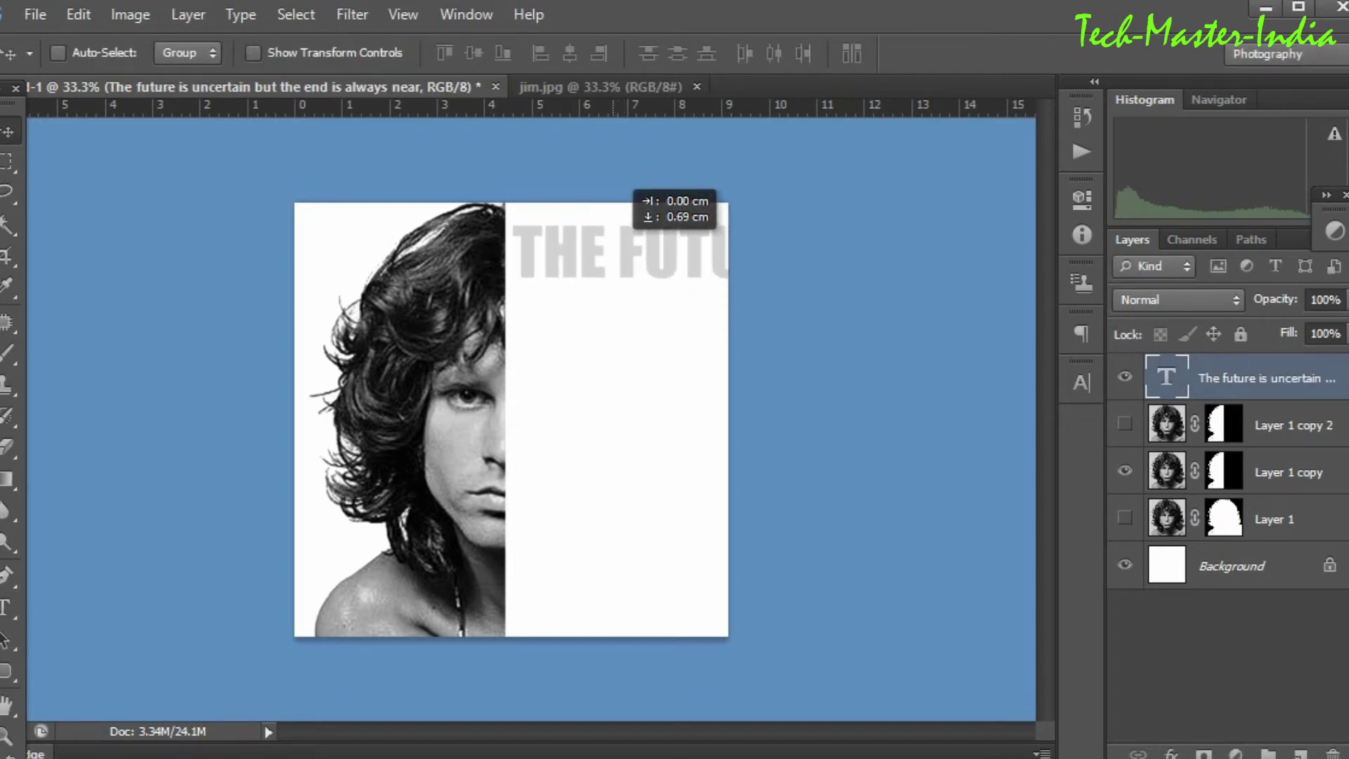
# - Break the quote into THE / FUTURE / IS / UNCERTAIN lines and set it to 30 pt
pyautogui.doubleClick(615, 250)
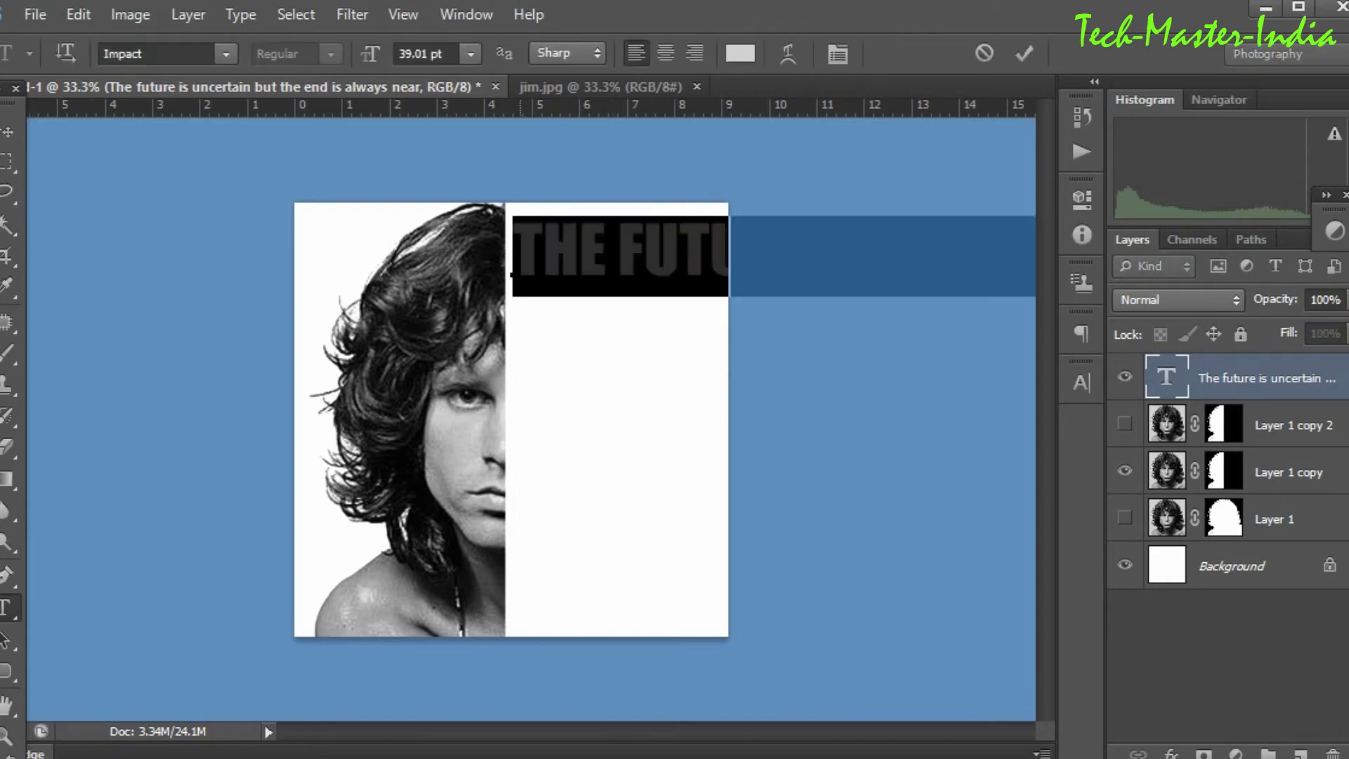
pyautogui.click(617, 253)
pyautogui.press('Return')
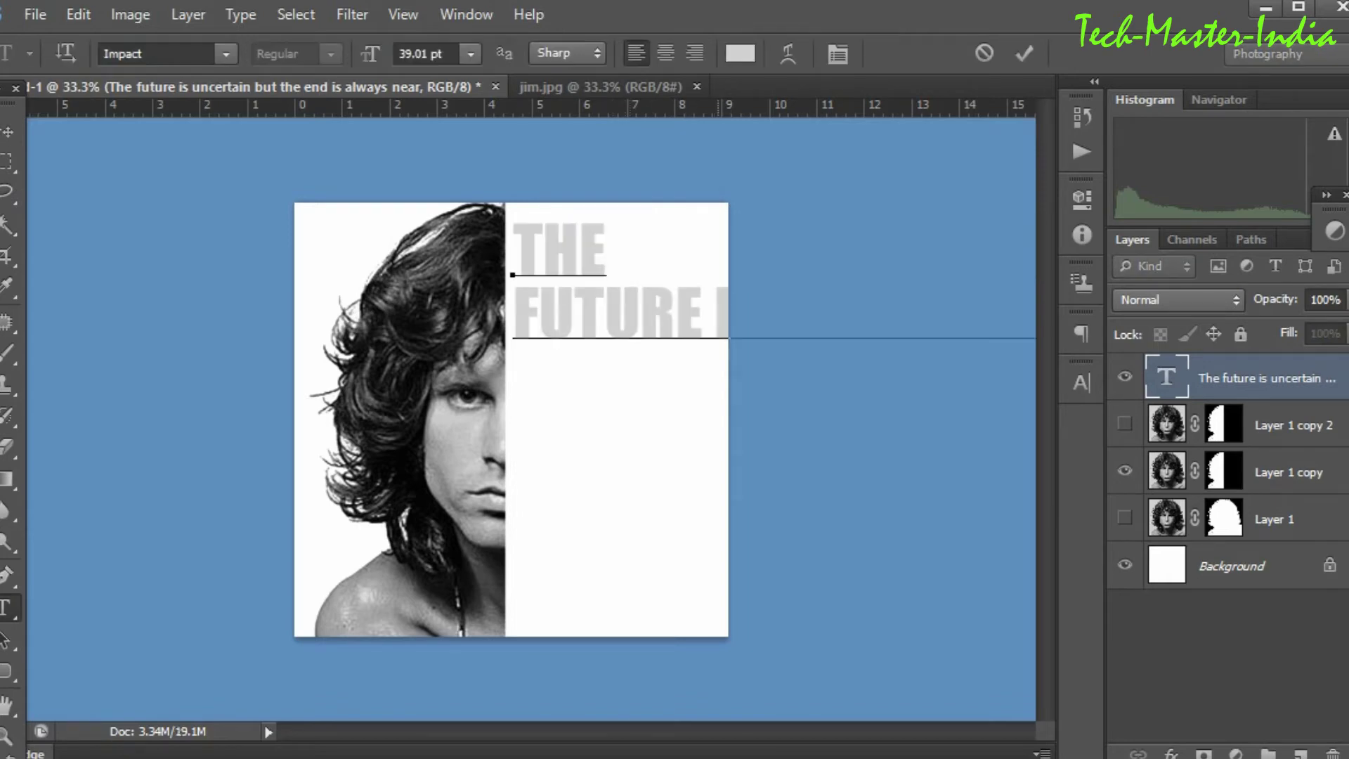
pyautogui.press('Return')
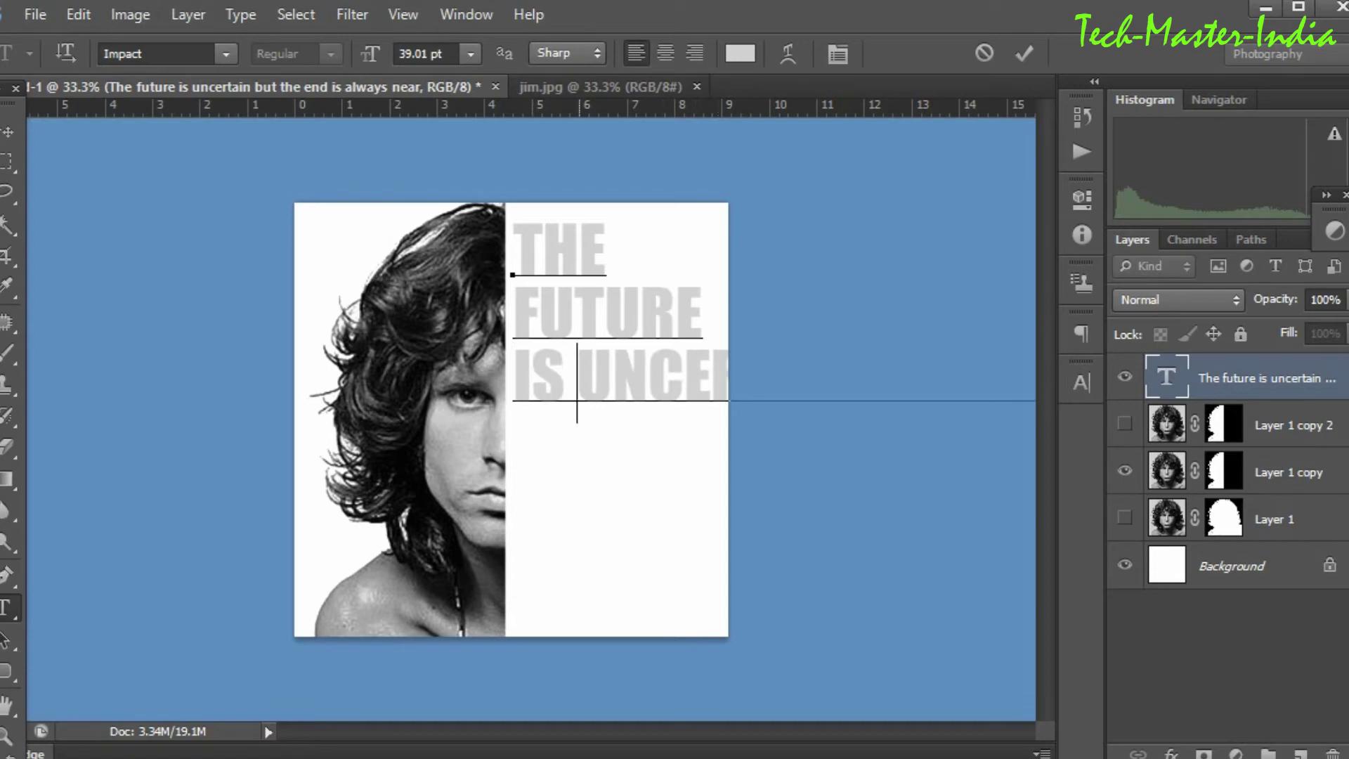
pyautogui.press('Return')
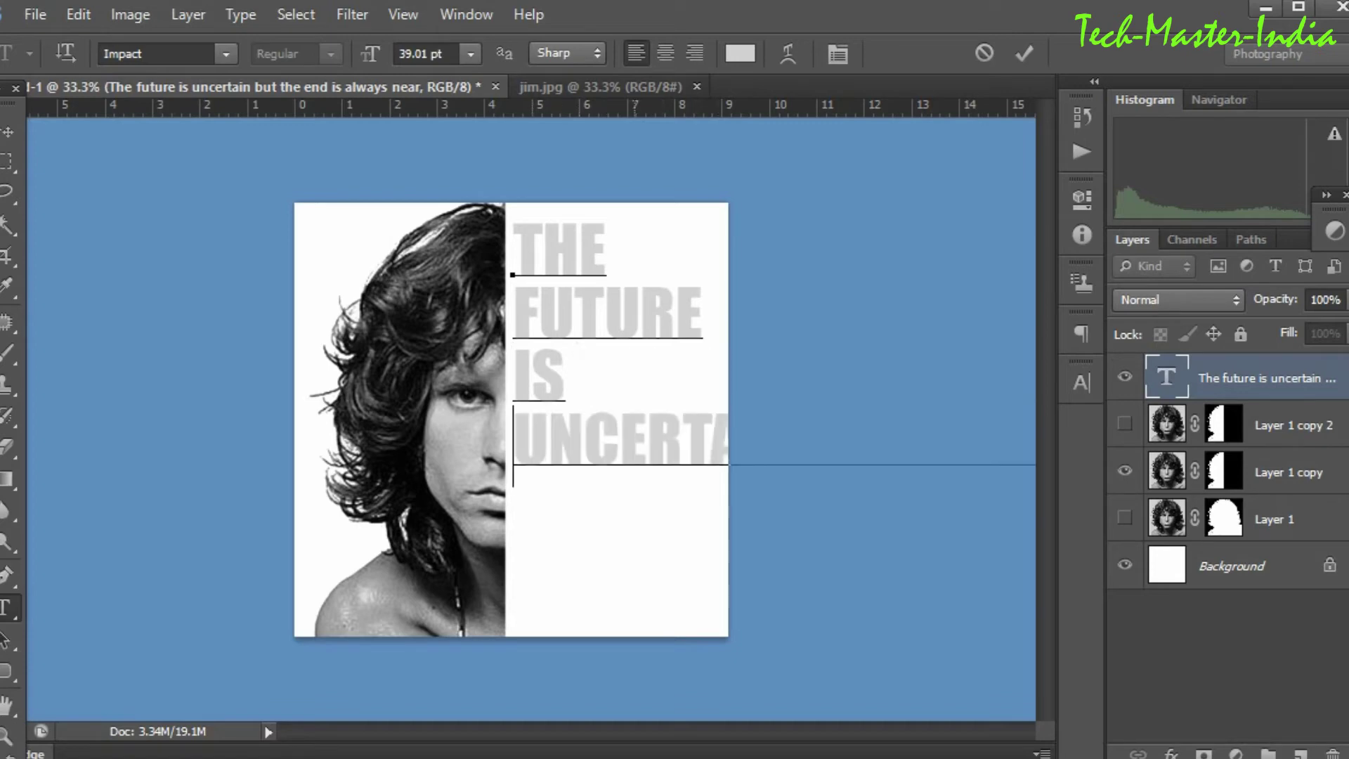
pyautogui.hotkey('ctrl', 'a')
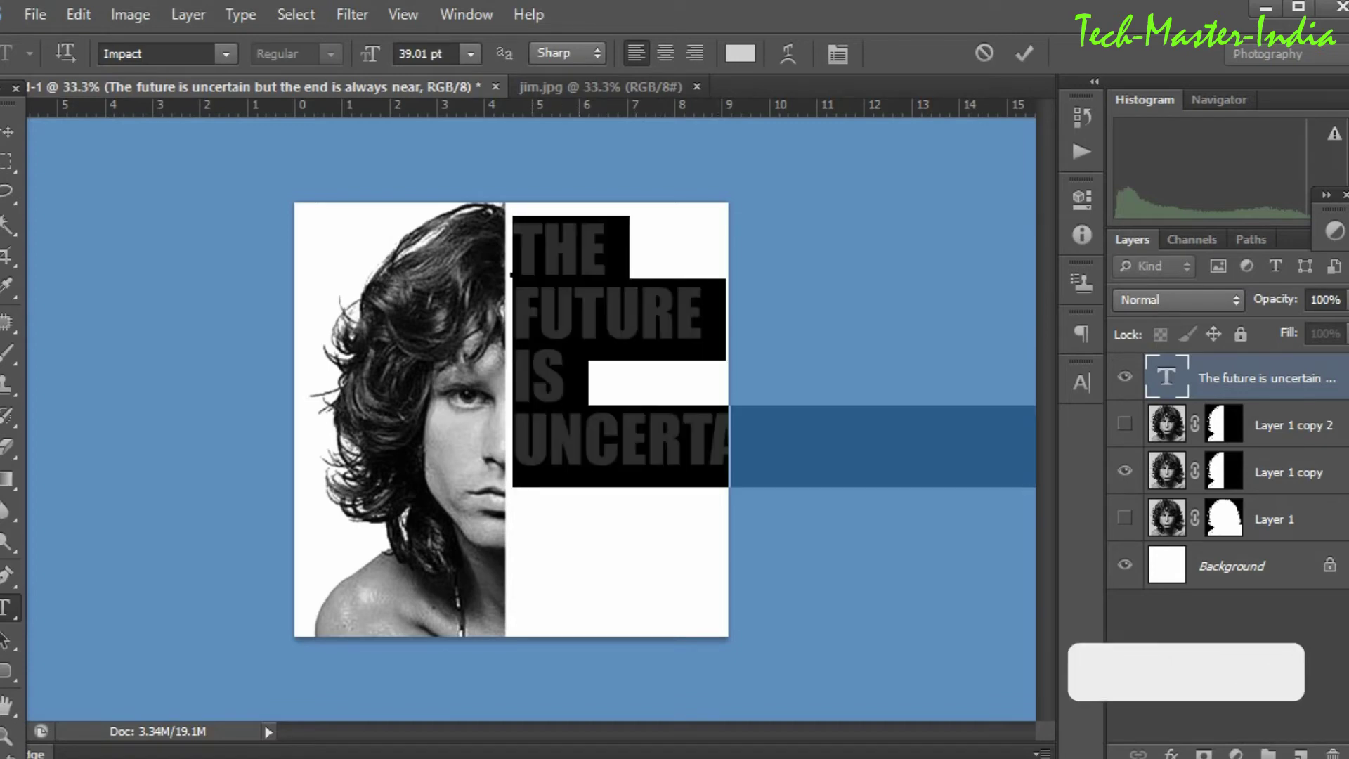
pyautogui.write('30')
pyautogui.press('Return')
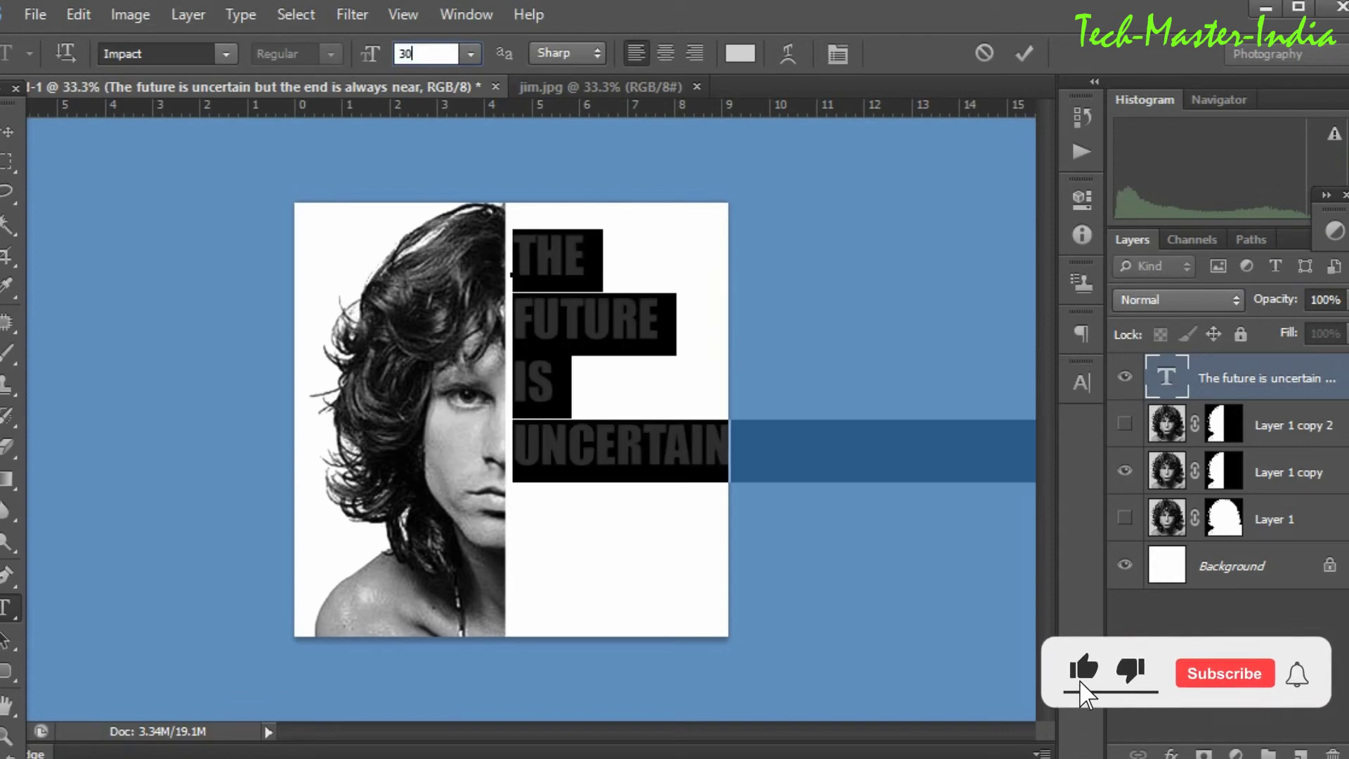
pyautogui.click(8, 132)
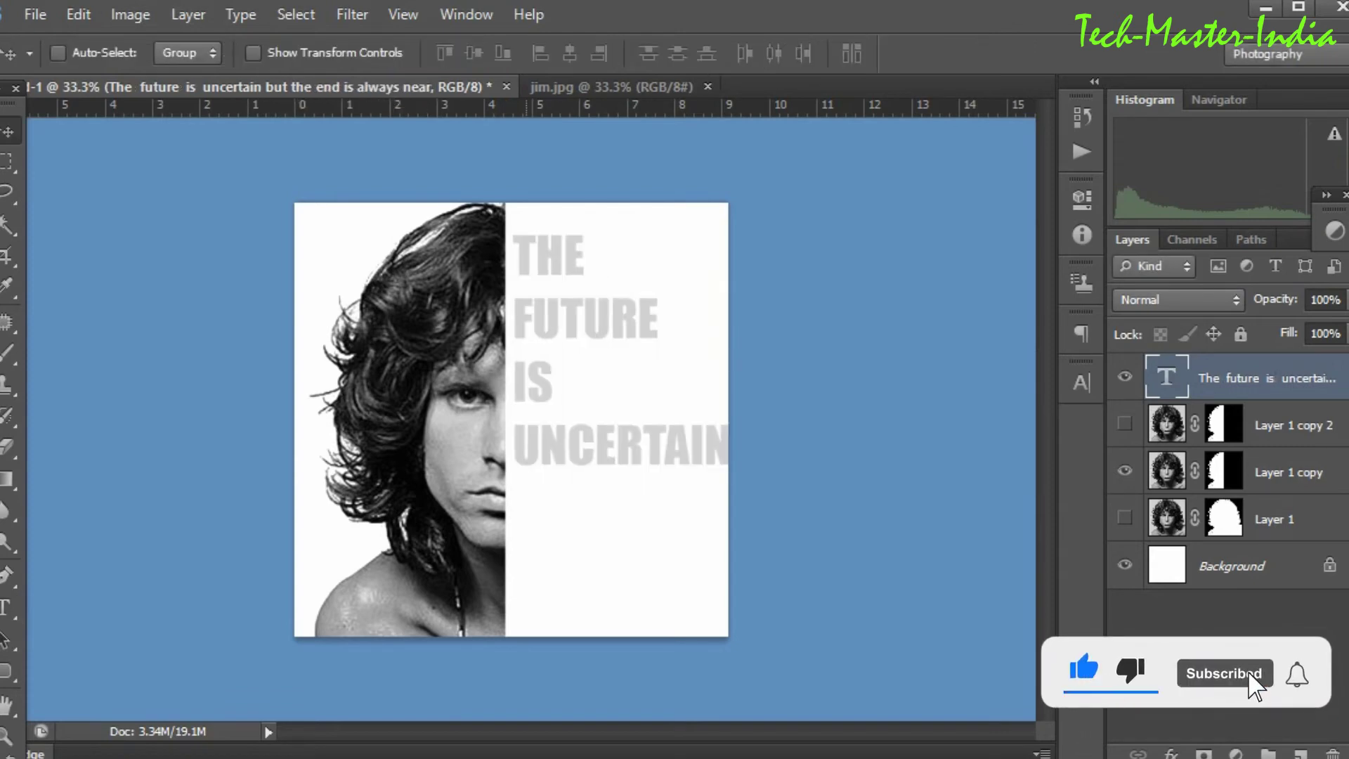
# - Move the quote up and left against the split, and set its leading to 30 pt
pyautogui.moveTo(534, 238); pyautogui.dragTo(541, 221)
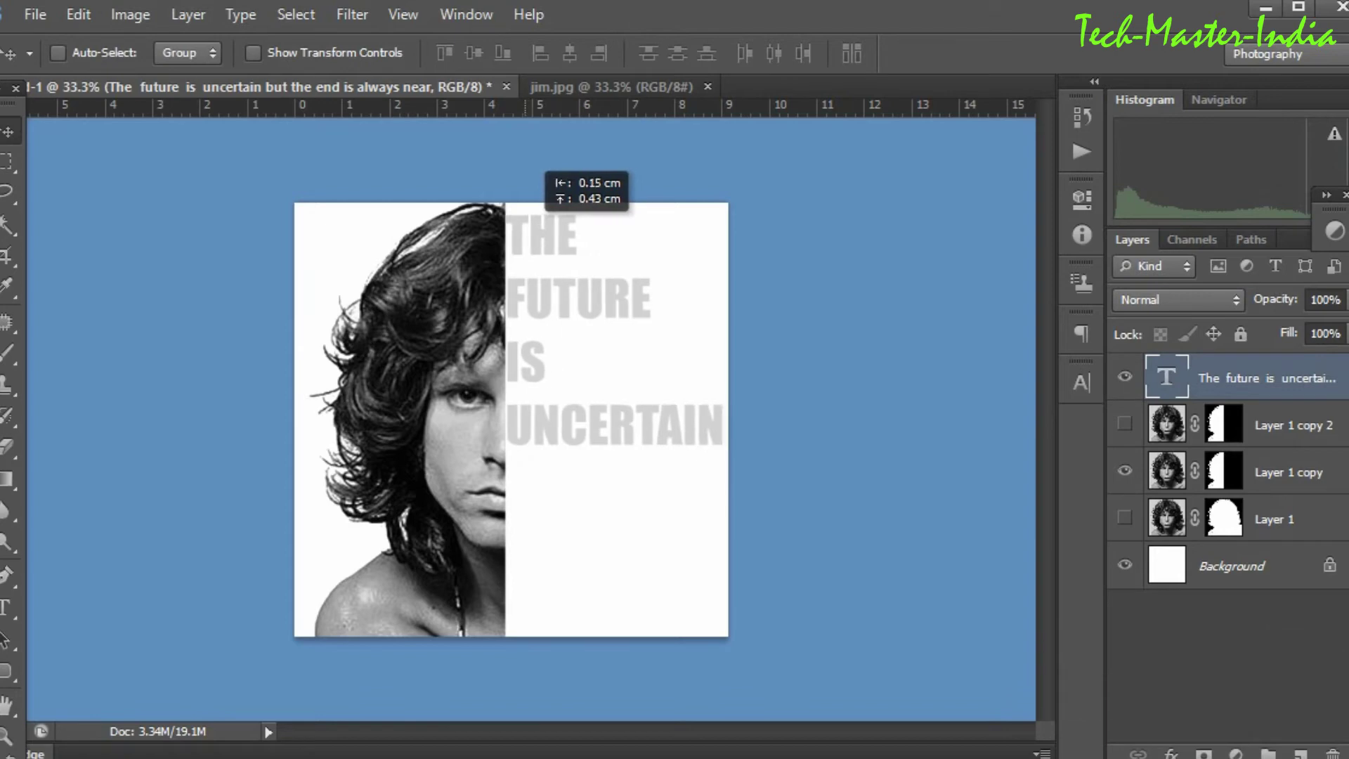
pyautogui.press('Left')
pyautogui.press('Left')
pyautogui.press('Left')
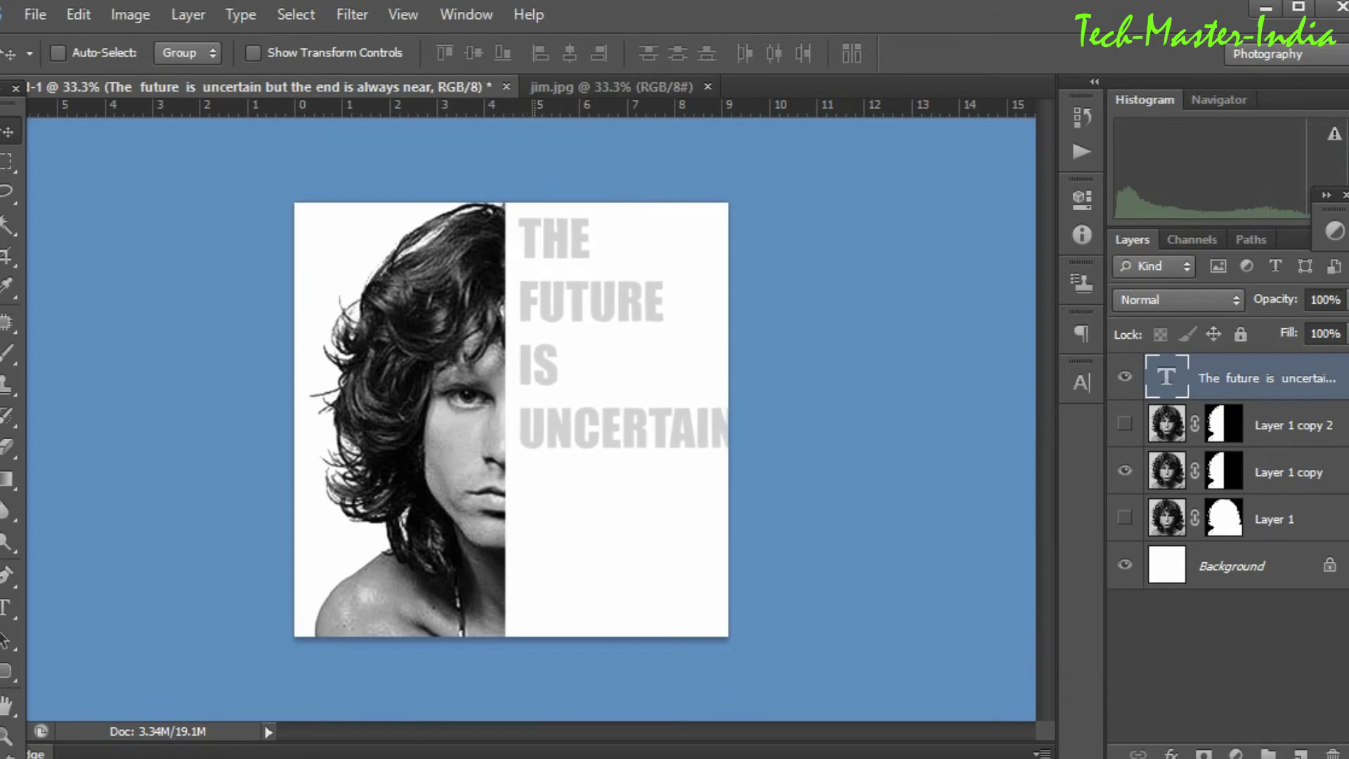
pyautogui.press('Left')
pyautogui.press('Left')
pyautogui.press('Left')
pyautogui.press('Left')
pyautogui.press('Left')
pyautogui.press('Left')
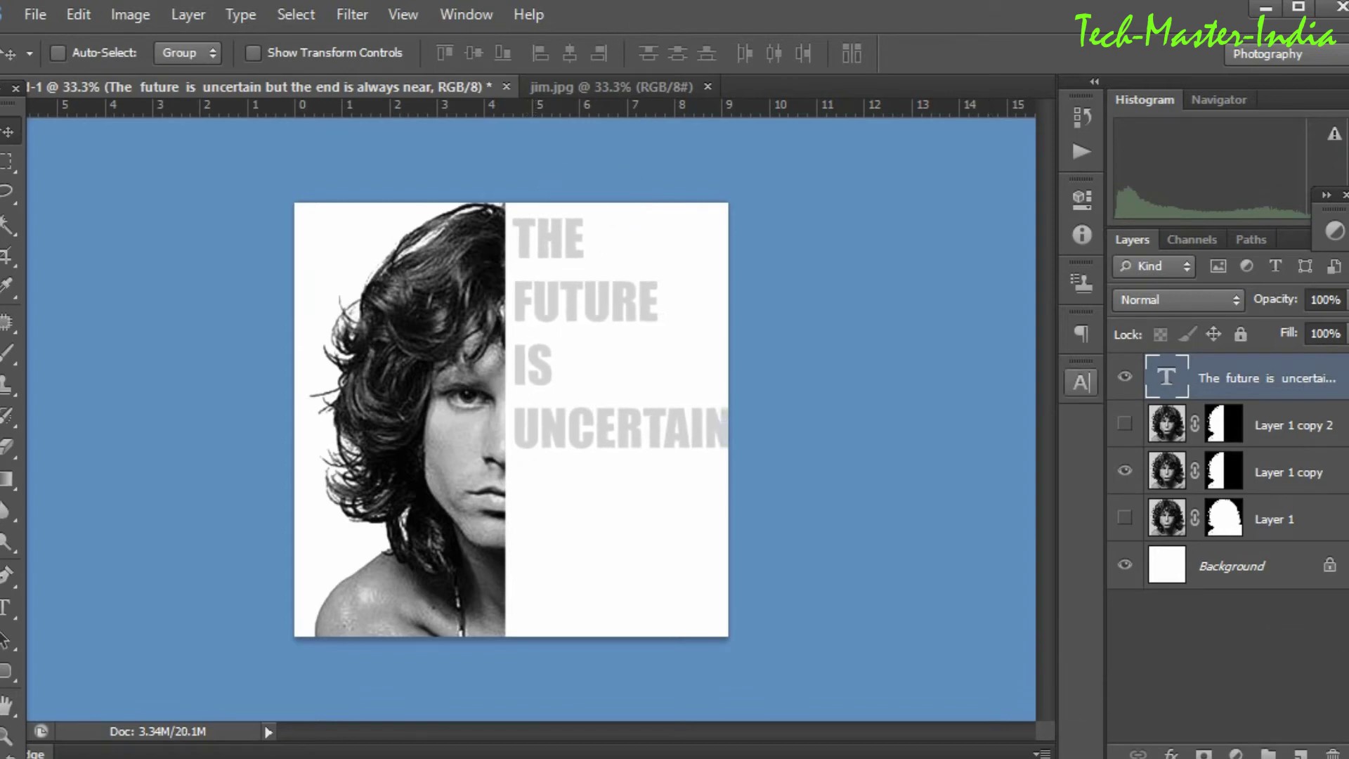
pyautogui.click(1082, 383)
pyautogui.click(1082, 383)
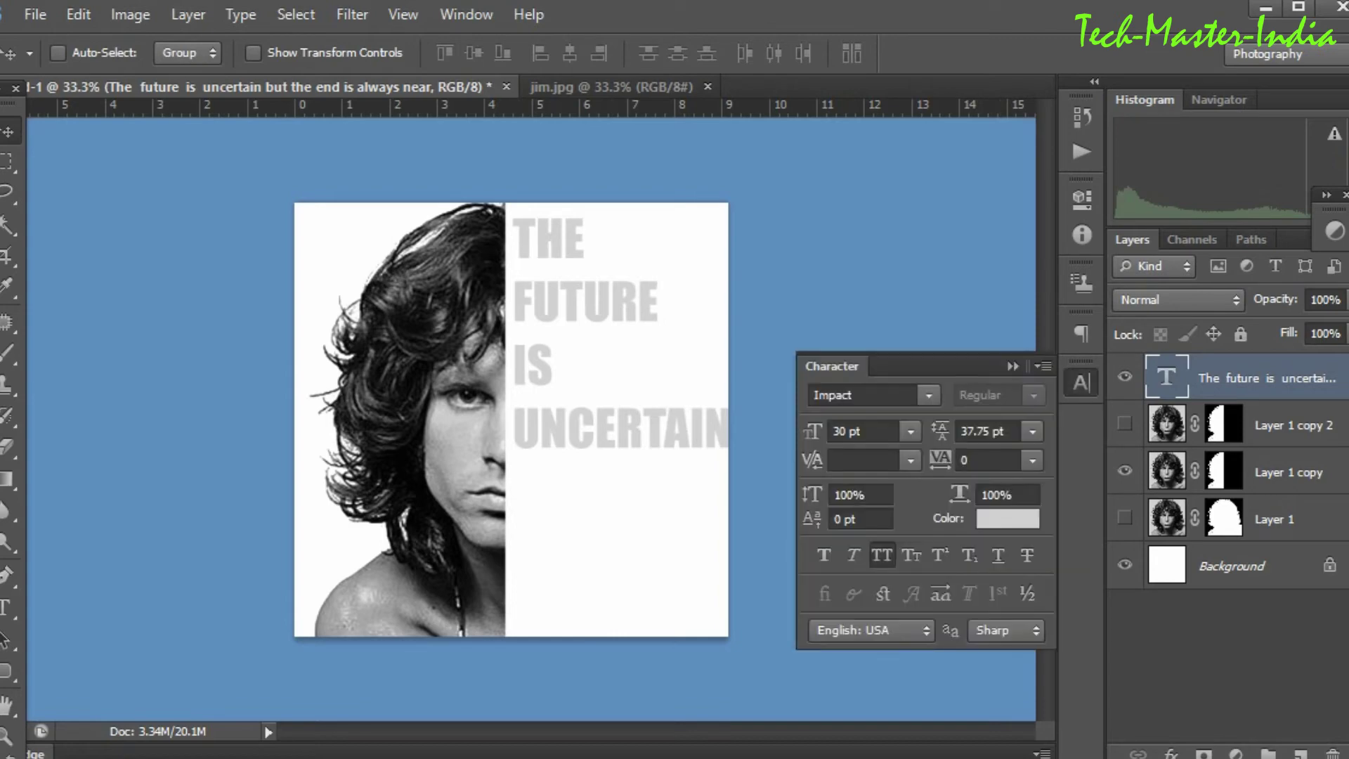
pyautogui.doubleClick(984, 430)
pyautogui.write('30')
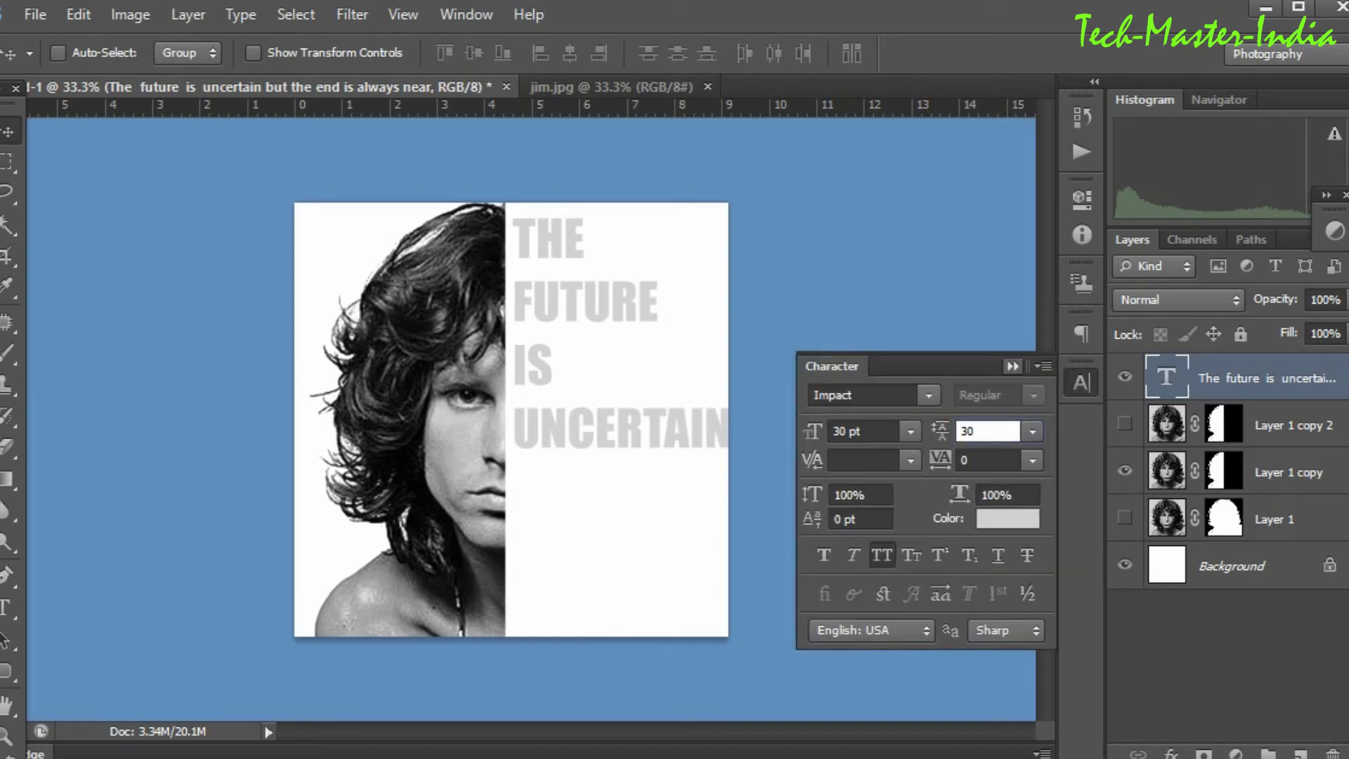
pyautogui.click(1011, 367)
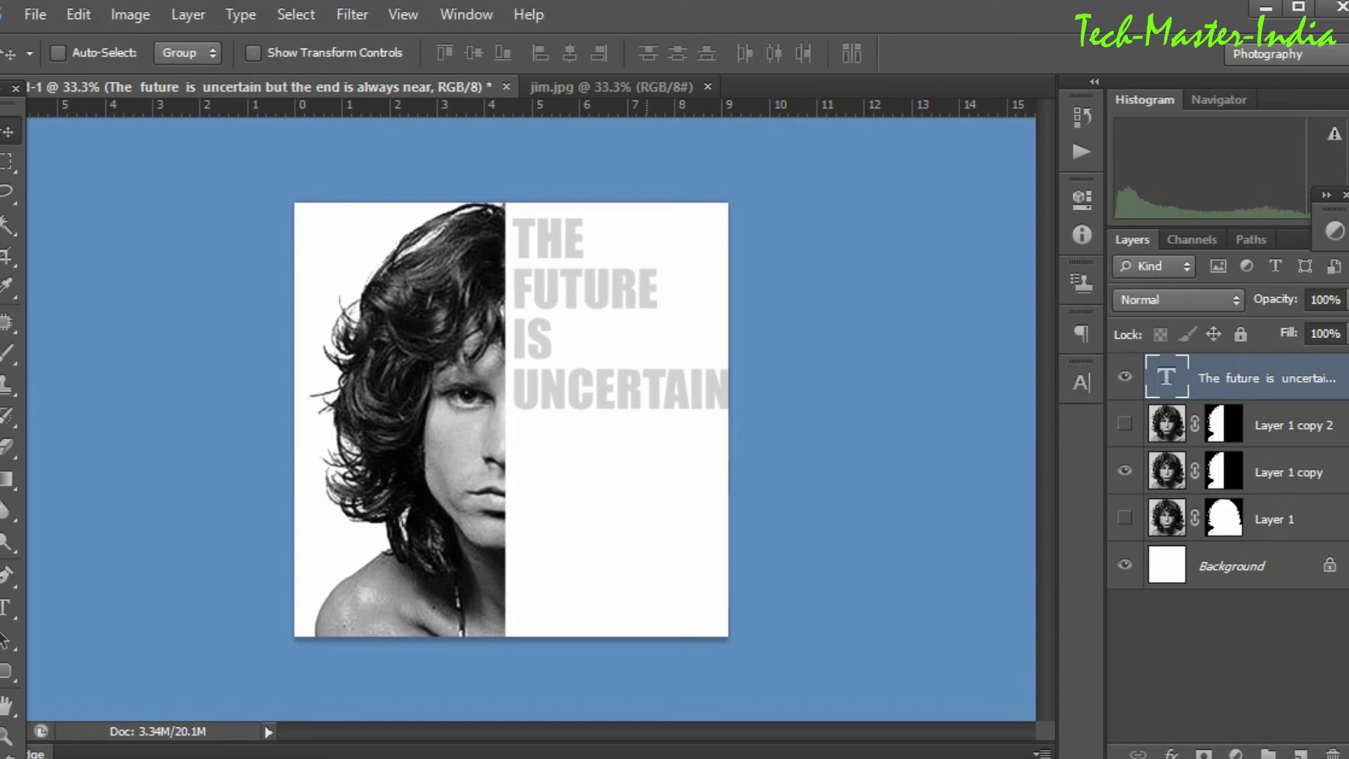
# - Set the word UNCERTAIN to 28 pt
pyautogui.doubleClick(1166, 377)
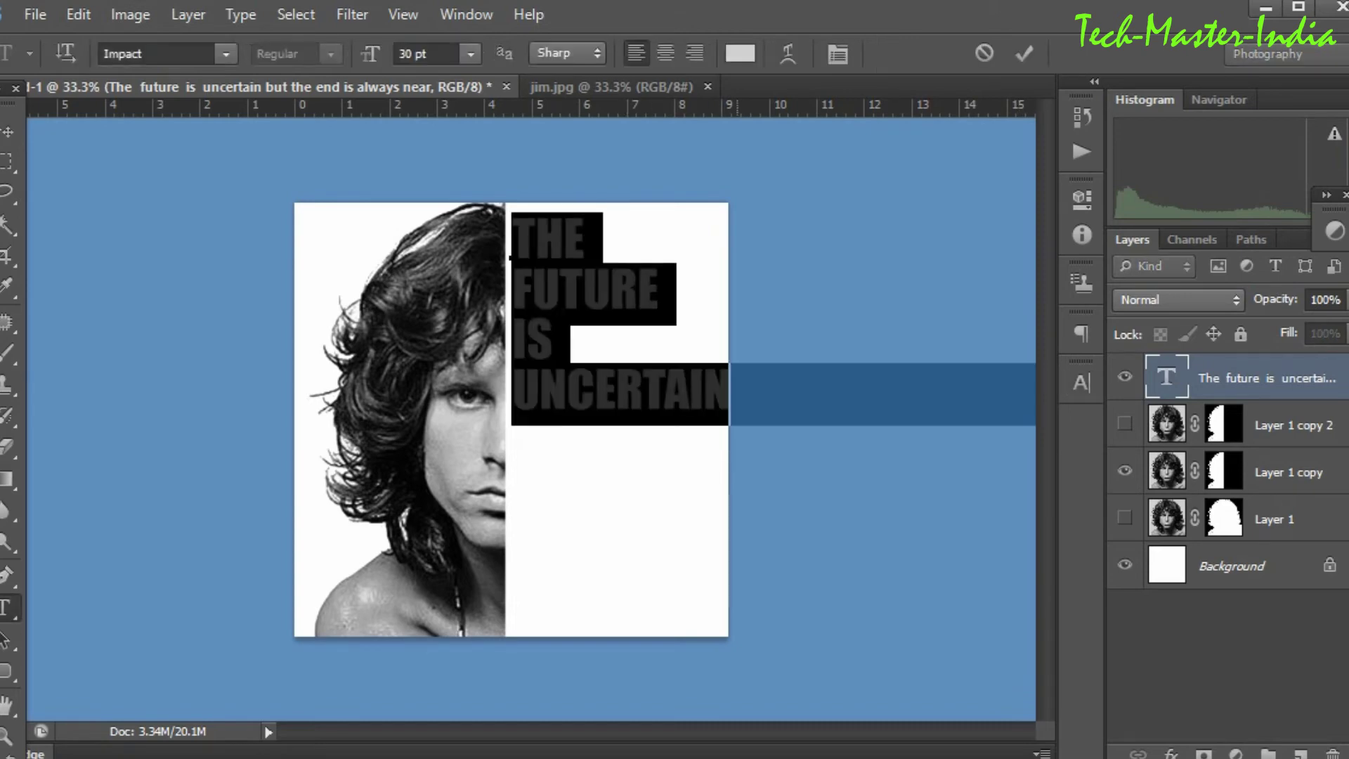
pyautogui.click(512, 258)
pyautogui.doubleClick(731, 394)
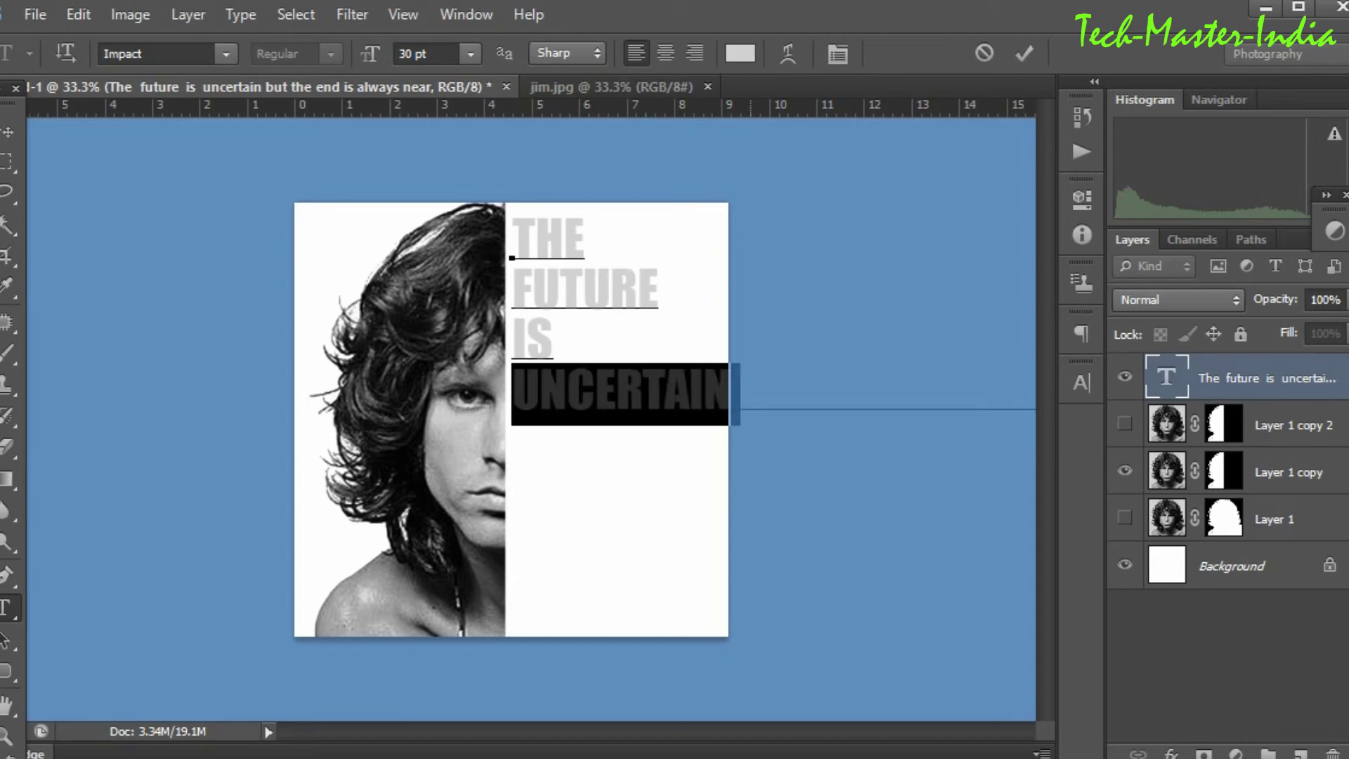
pyautogui.click(425, 53)
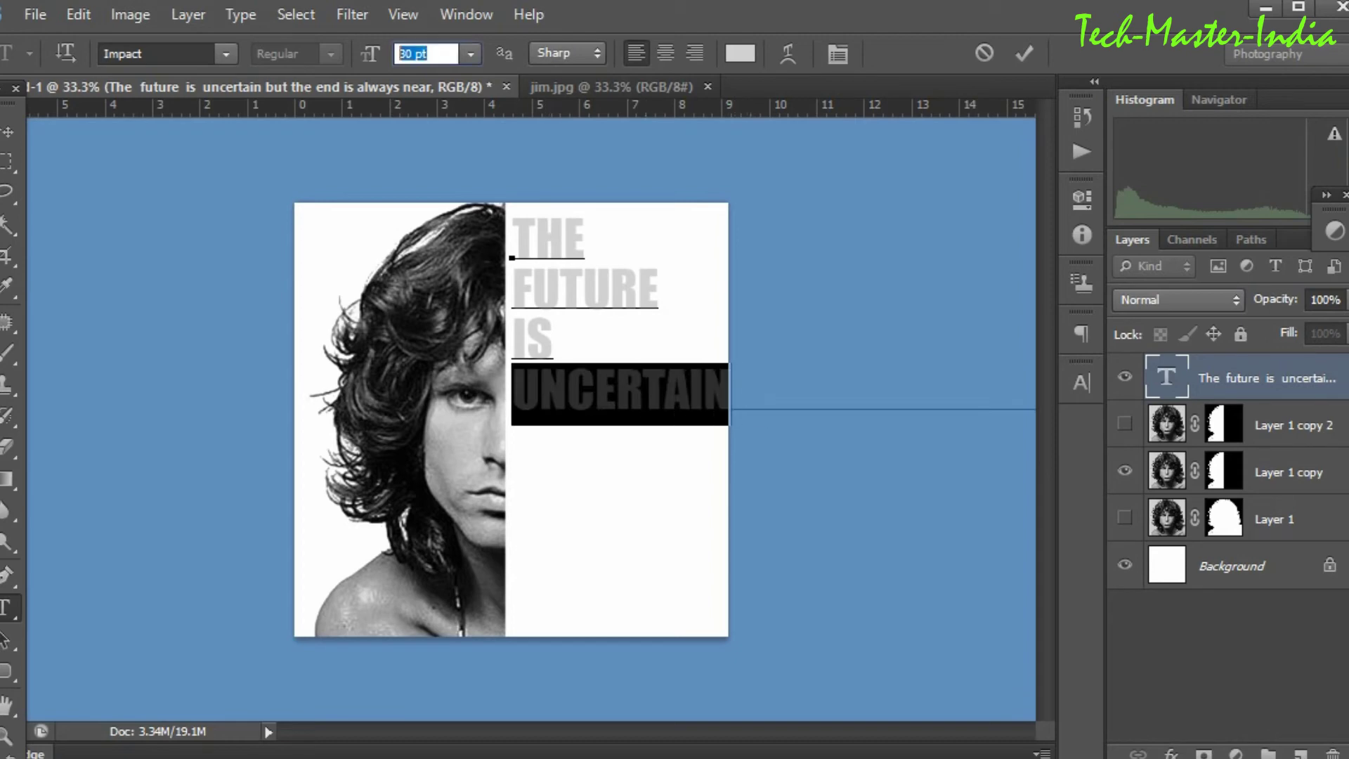
pyautogui.write('28')
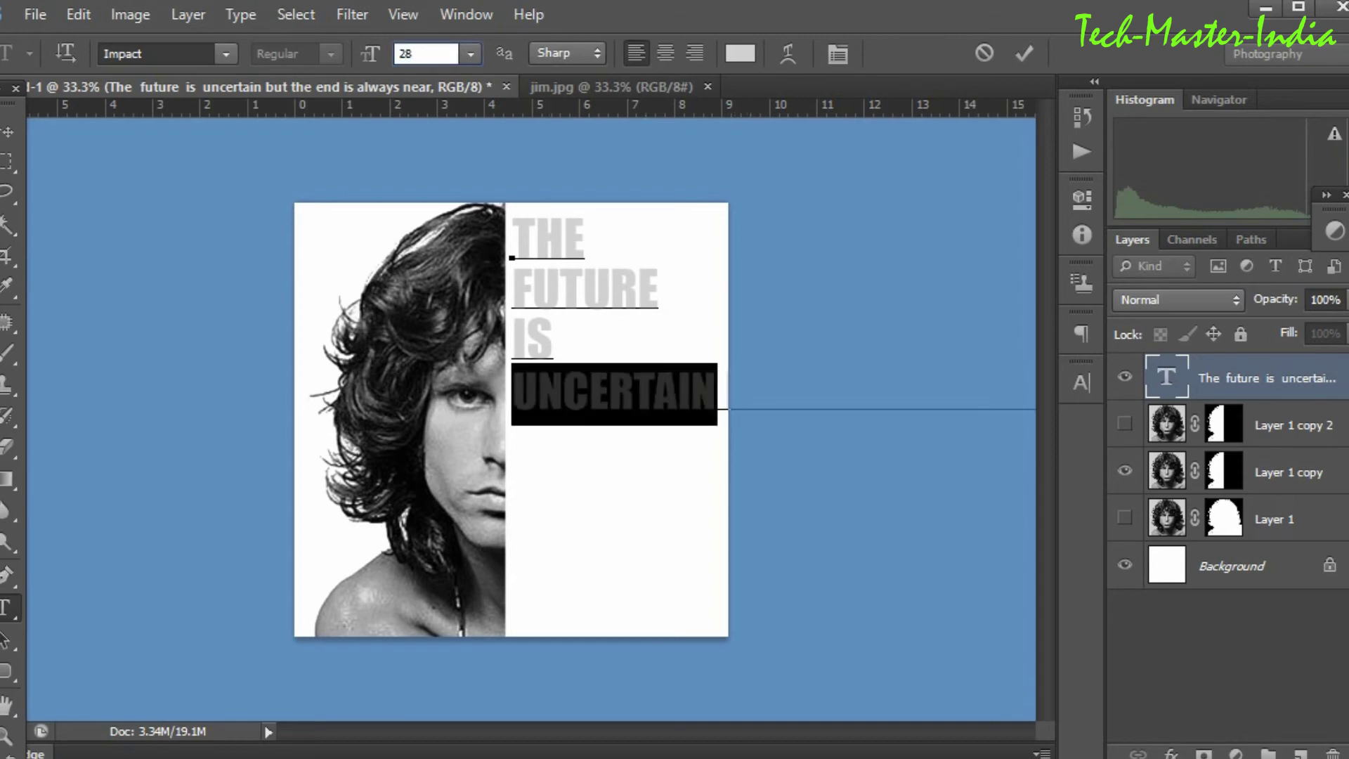
# - Break the rest into BUT THE / END IS / ALWAYS / NEAR lines and commit the text
pyautogui.click(716, 393)
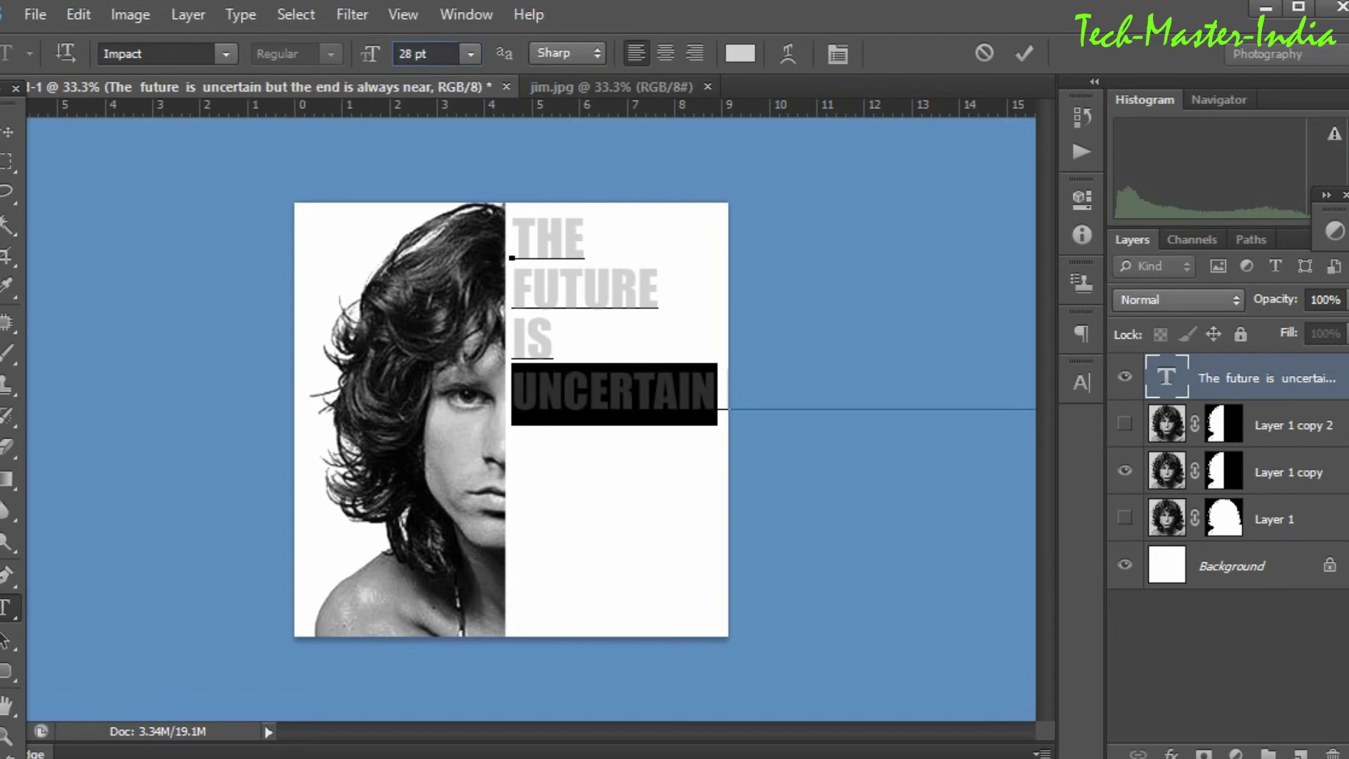
pyautogui.press('Return')
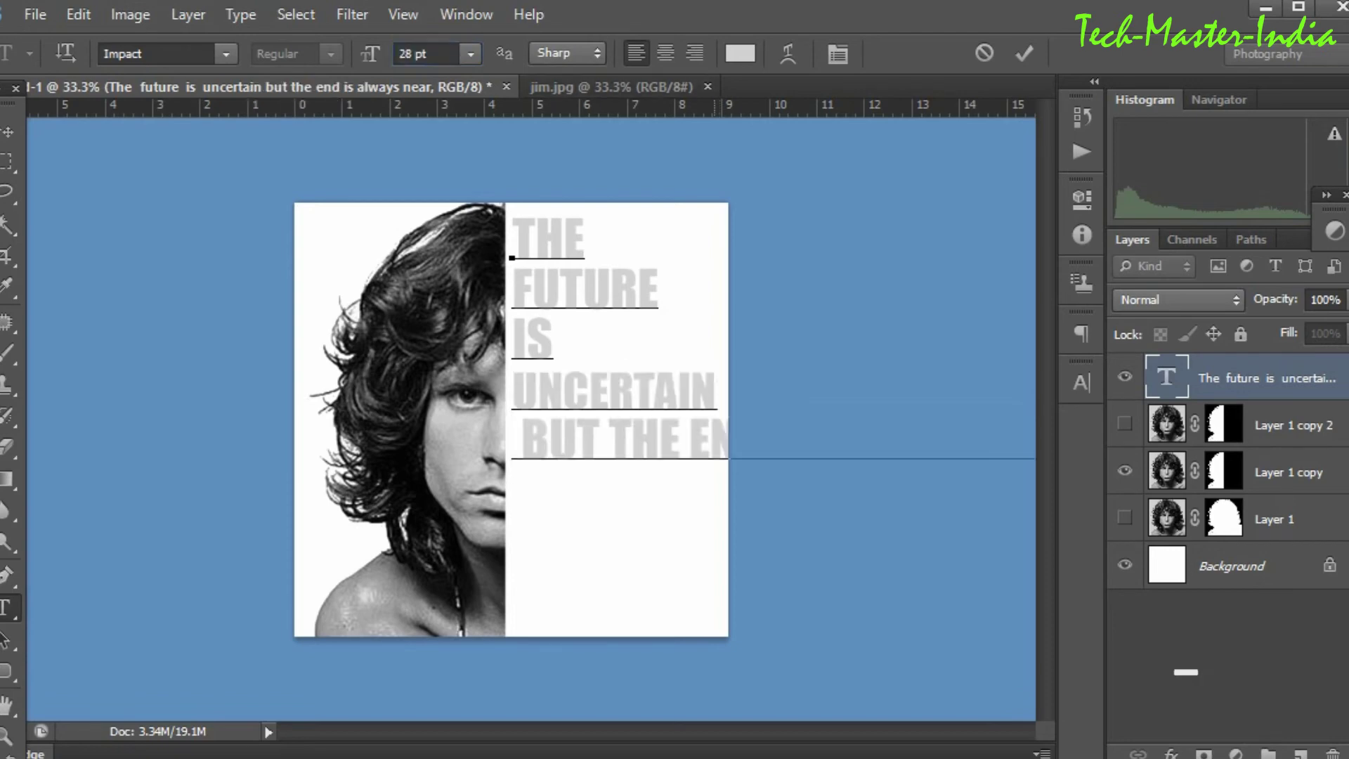
pyautogui.press('Delete')
pyautogui.hotkey('ctrl', 'Right')
pyautogui.hotkey('ctrl', 'Right')
pyautogui.press('Return')
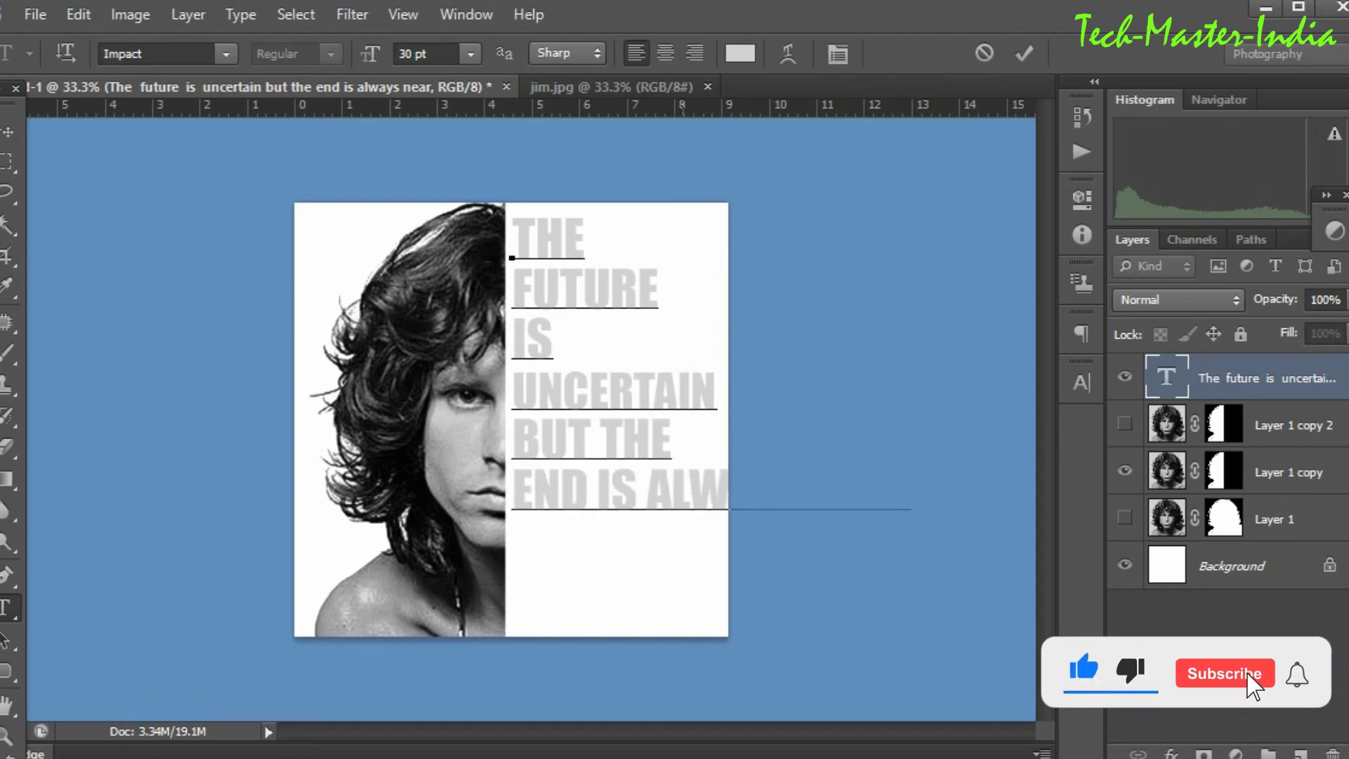
pyautogui.hotkey('ctrl', 'Right')
pyautogui.hotkey('ctrl', 'Right')
pyautogui.press('Return')
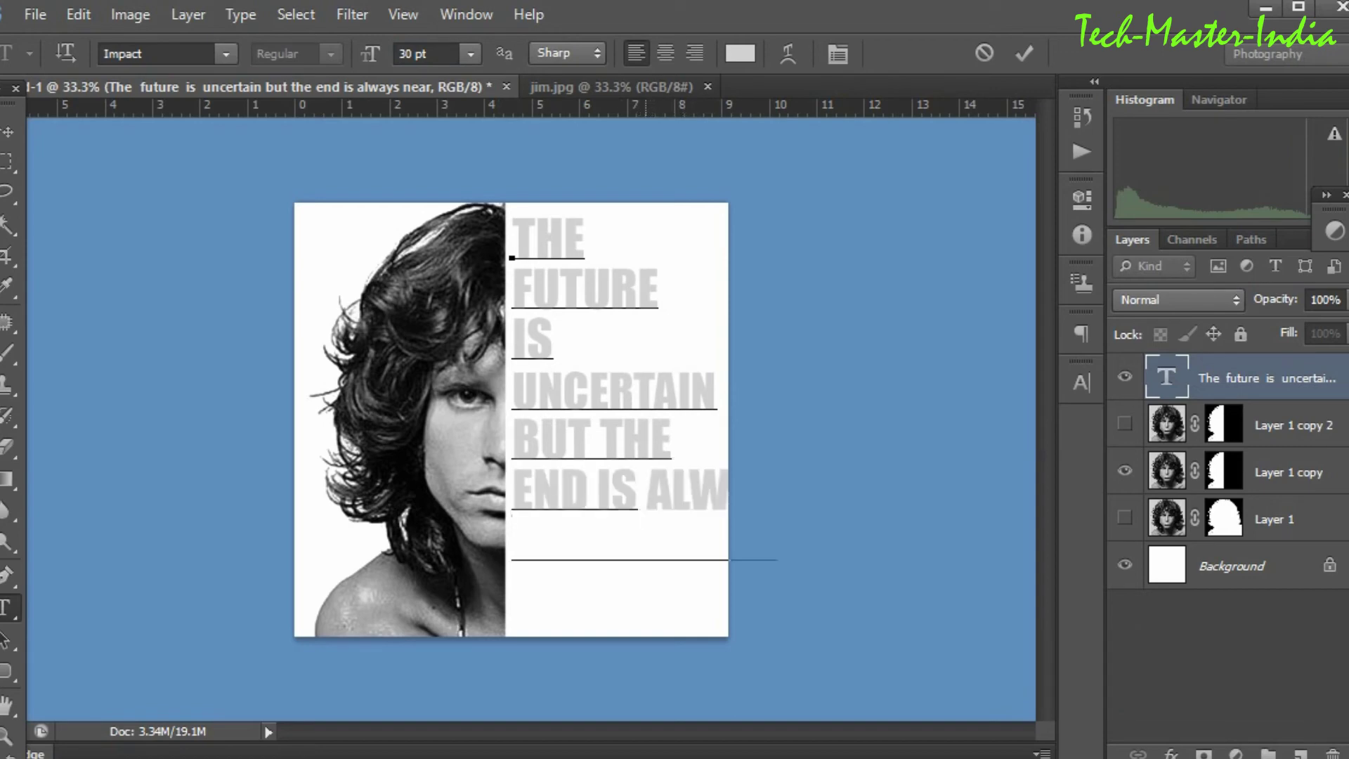
pyautogui.press('Return')
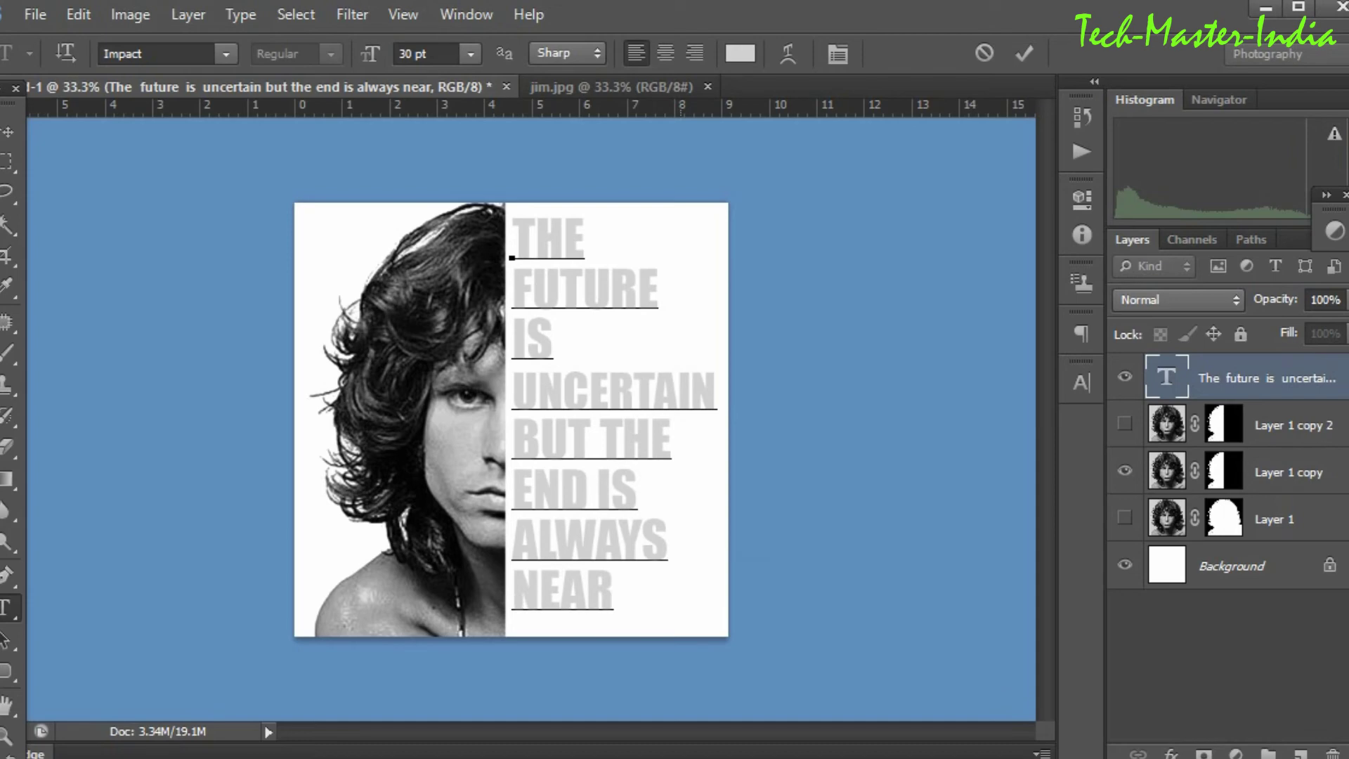
pyautogui.hotkey('ctrl', 'Return')
# - Move Layer 1 copy 2 above the text layer and clip it to the quote
pyautogui.press('v')
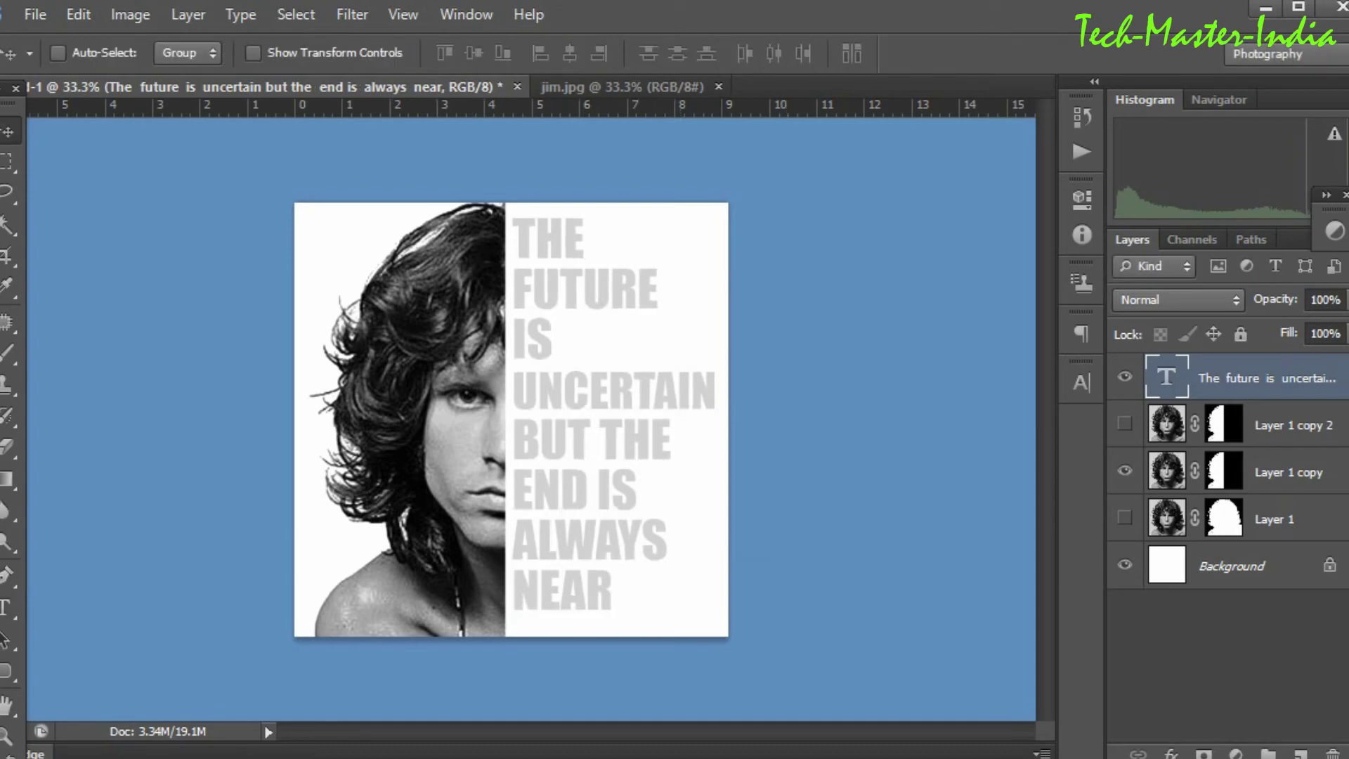
pyautogui.hotkey('alt', '[')
pyautogui.hotkey('ctrl', ']')
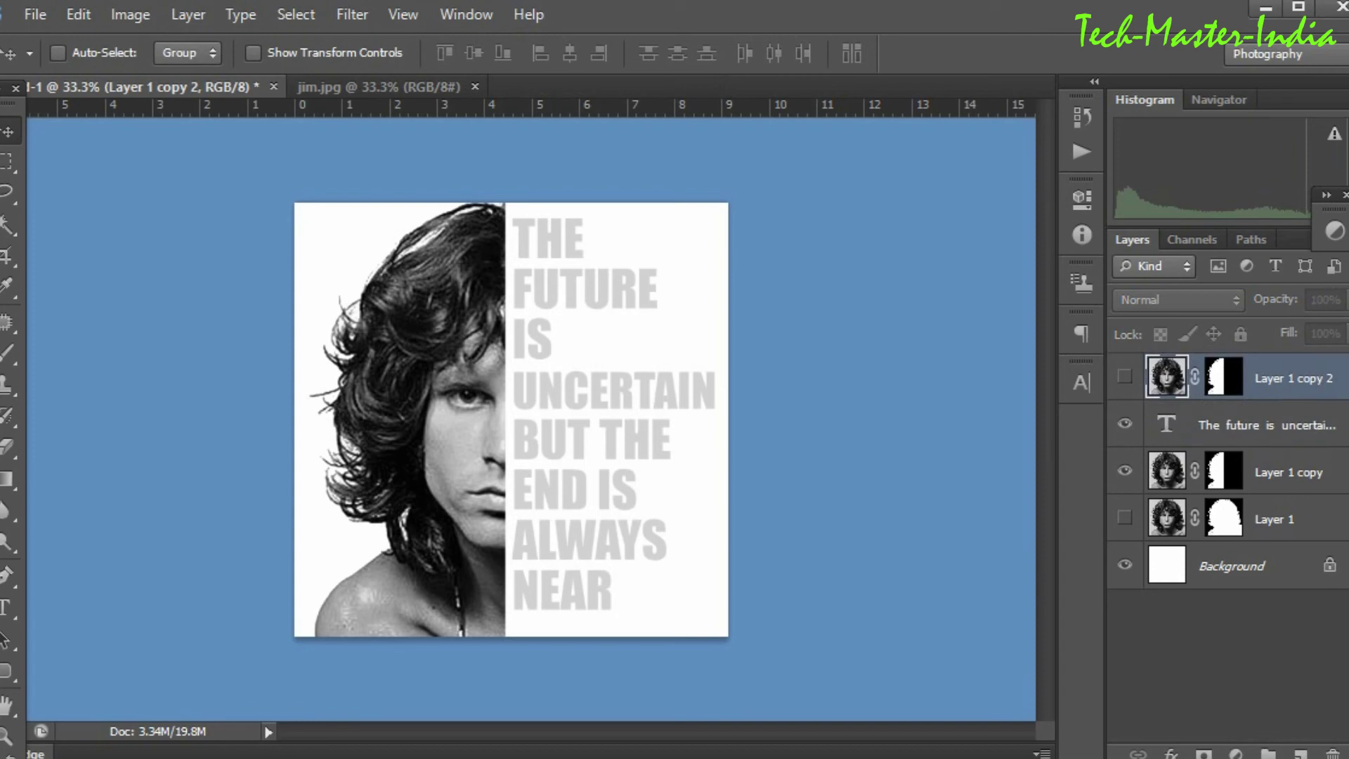
pyautogui.hotkey('ctrl', 'alt', 'g')
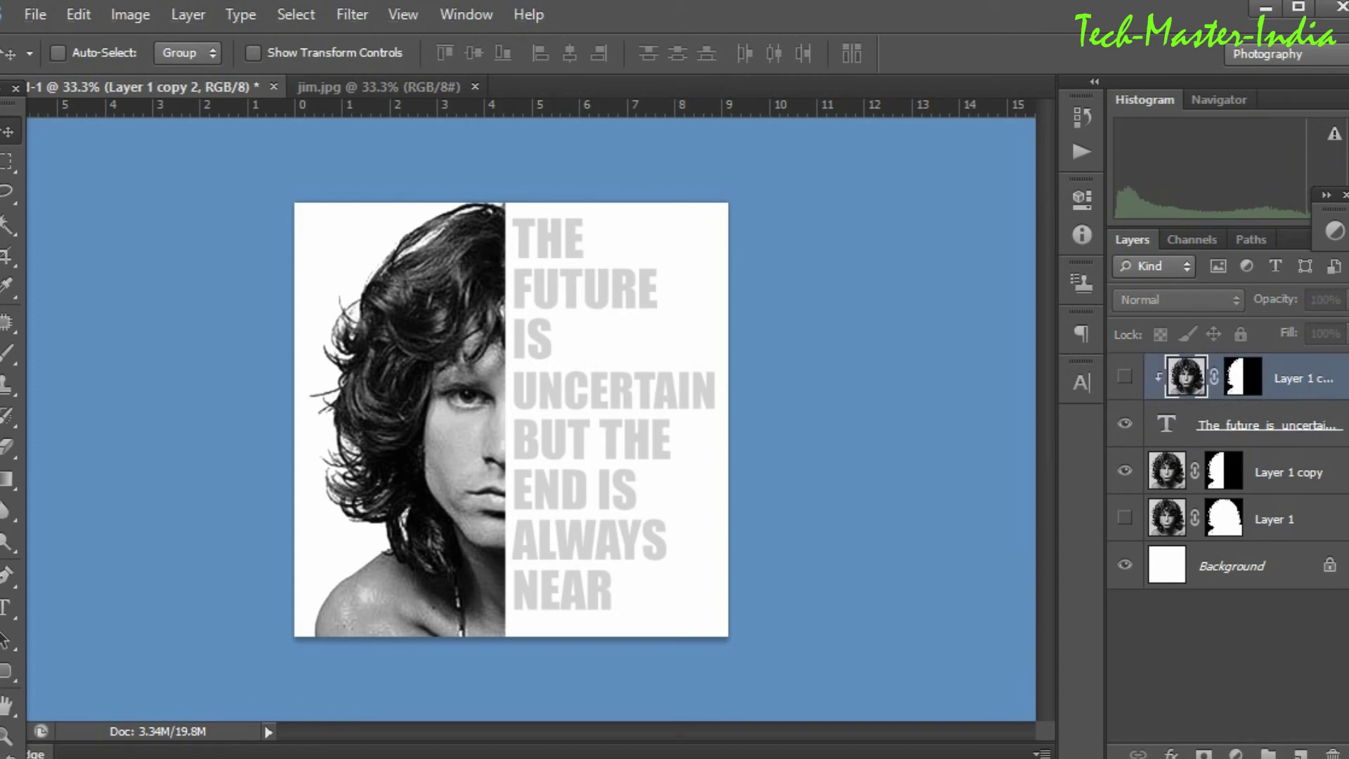
# - Show Layer 1 copy 2 and invert its mask so the photo fills the letters
pyautogui.click(1125, 377)
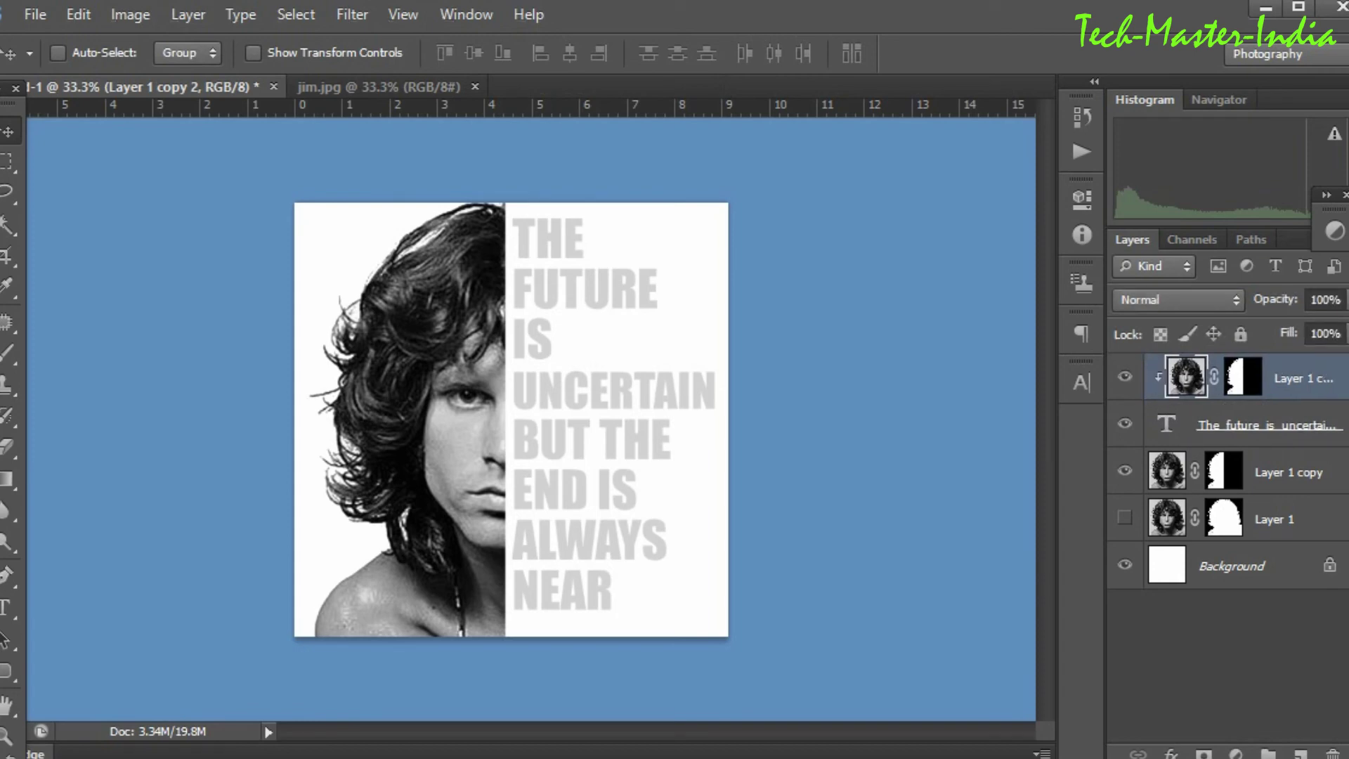
pyautogui.click(1243, 377)
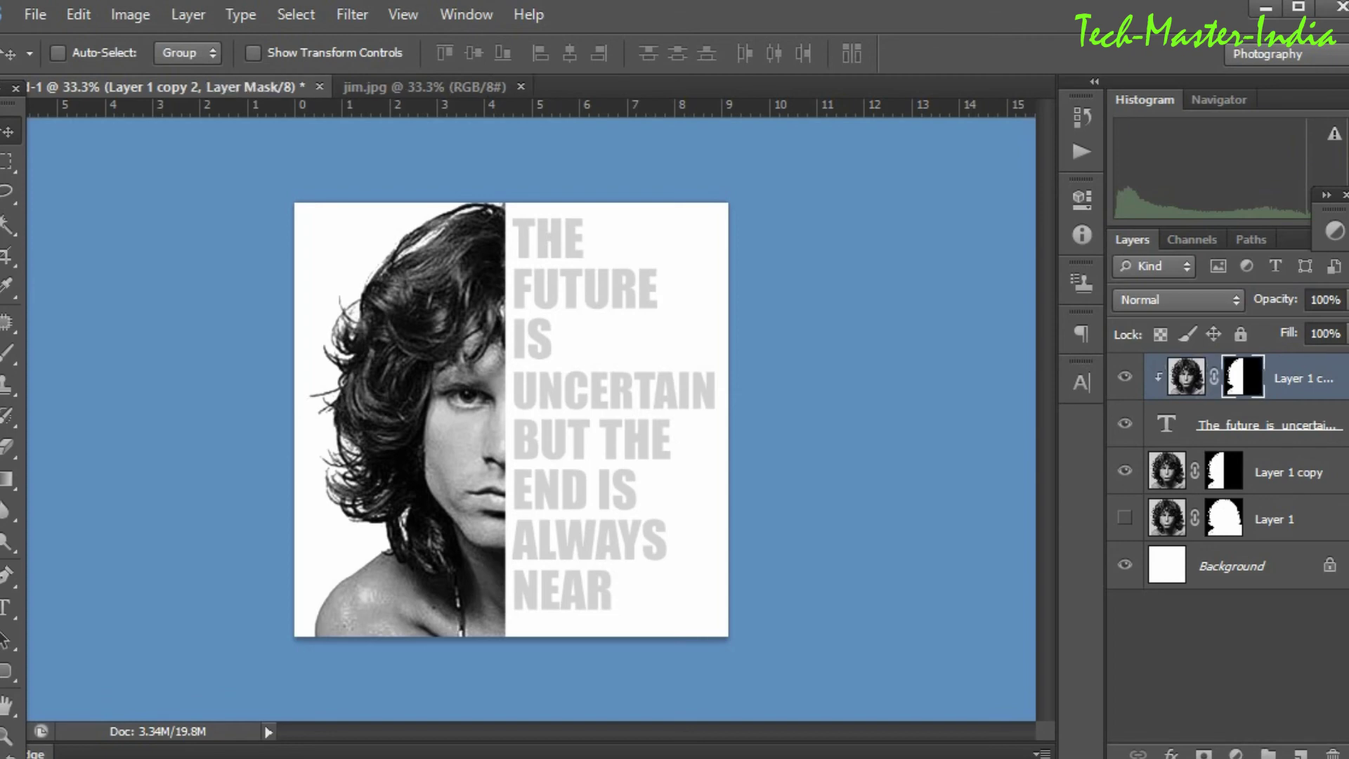
pyautogui.hotkey('ctrl', 'i')
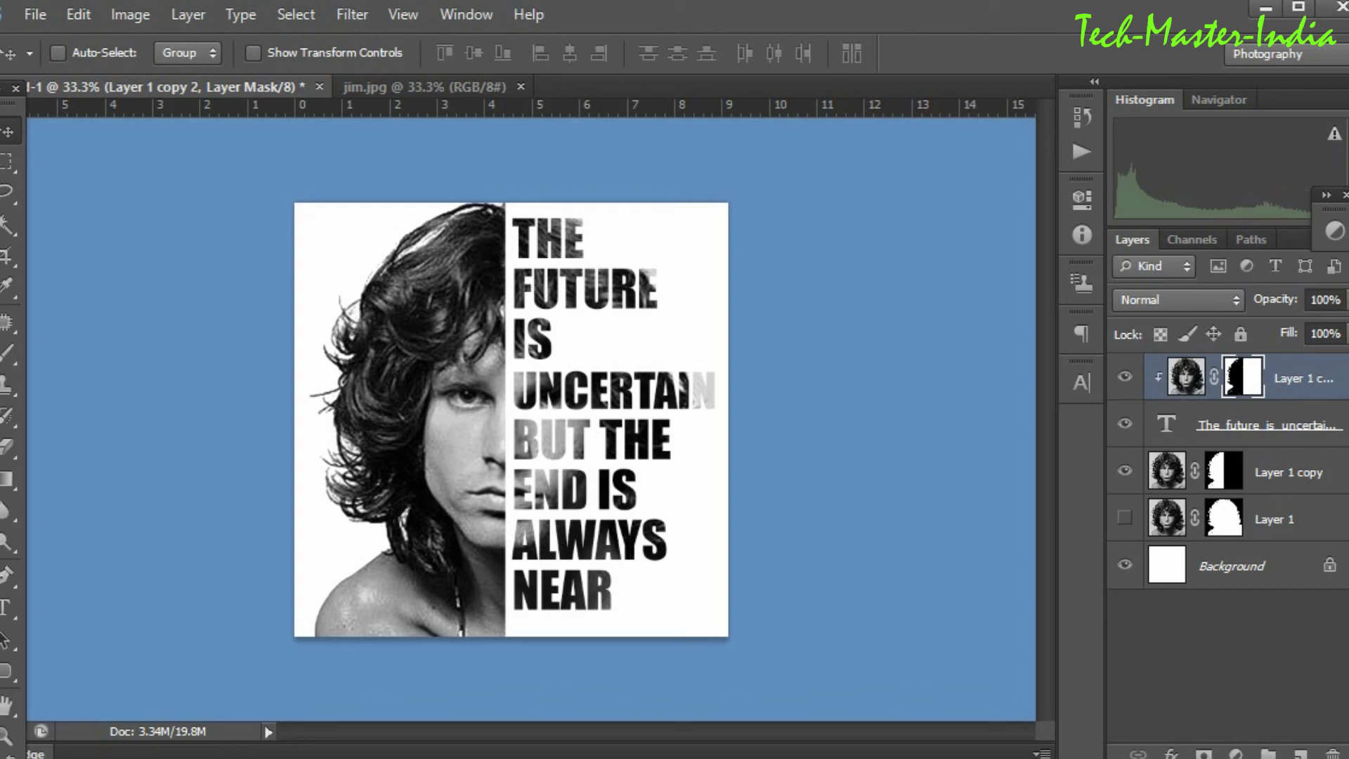
pyautogui.hotkey('alt', '[')
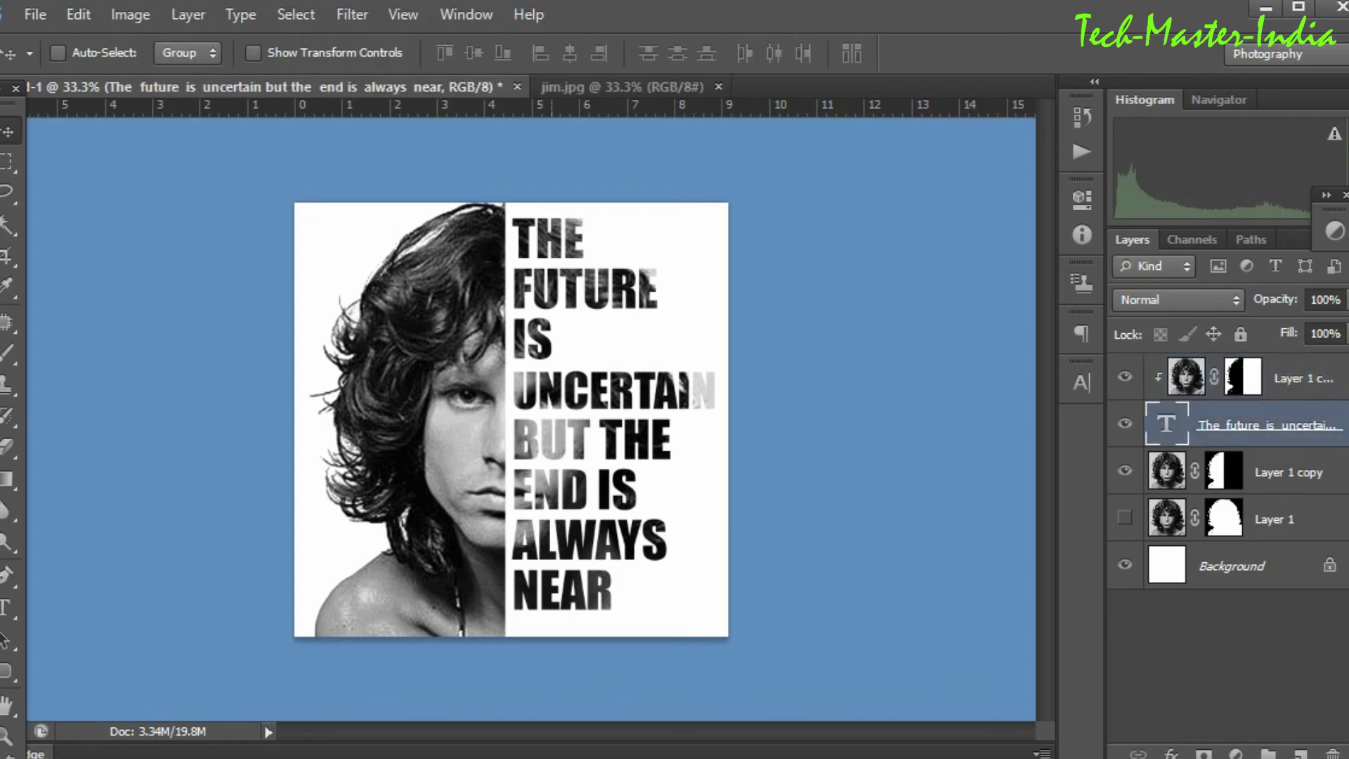
pyautogui.hotkey('ctrl', 't')
pyautogui.hotkey('shift', 'Left')
pyautogui.hotkey('shift', 'Left')
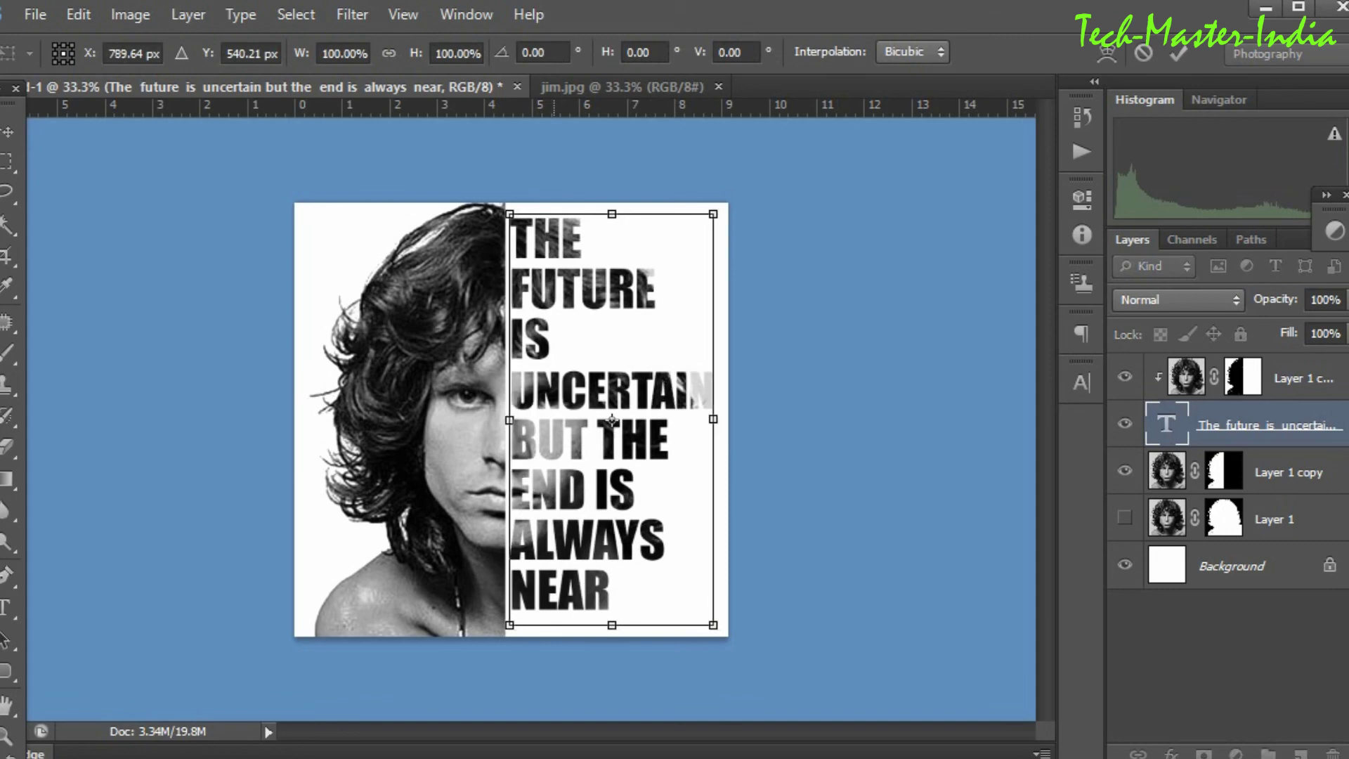
# - Nudge the quote further left toward the face and apply the transform
pyautogui.press('Left')
pyautogui.press('Left')
pyautogui.press('Left')
pyautogui.press('Left')
pyautogui.press('Left')
pyautogui.press('Left')
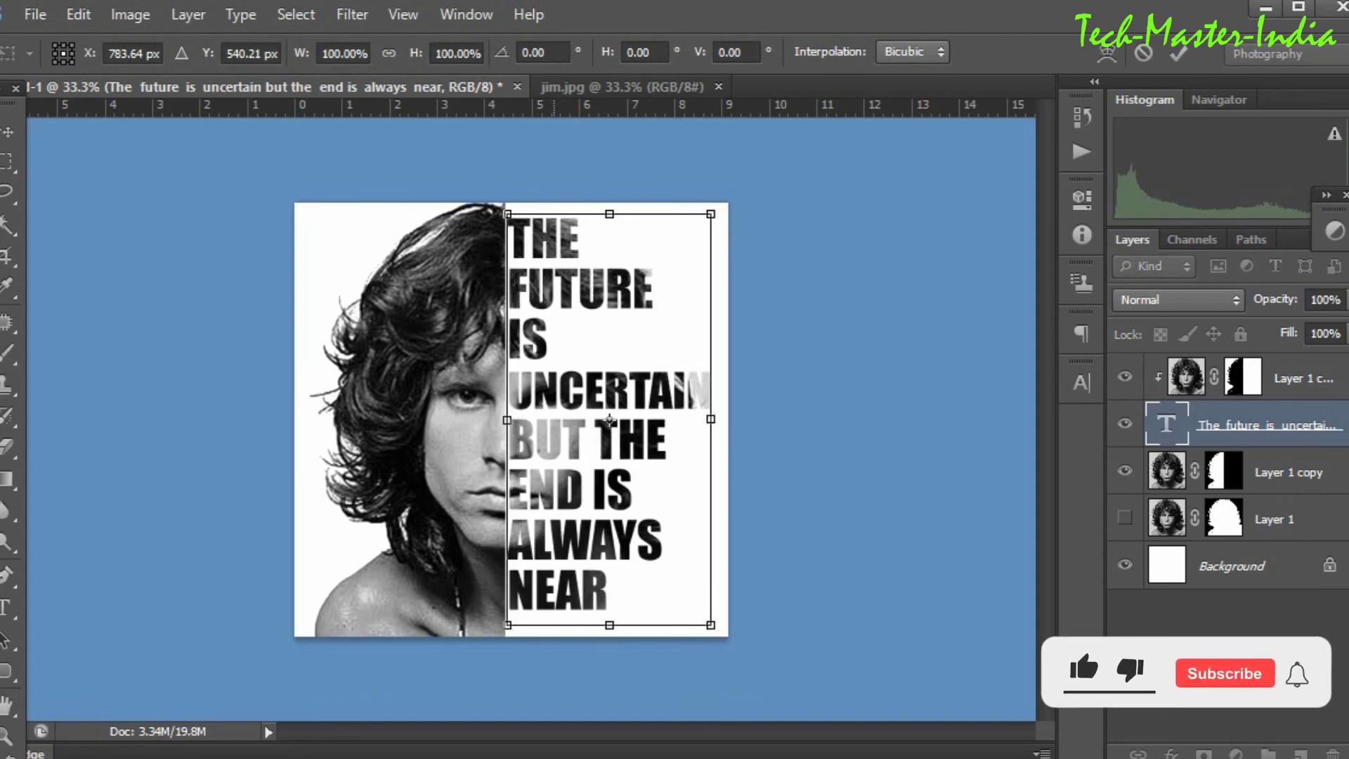
pyautogui.press('Return')
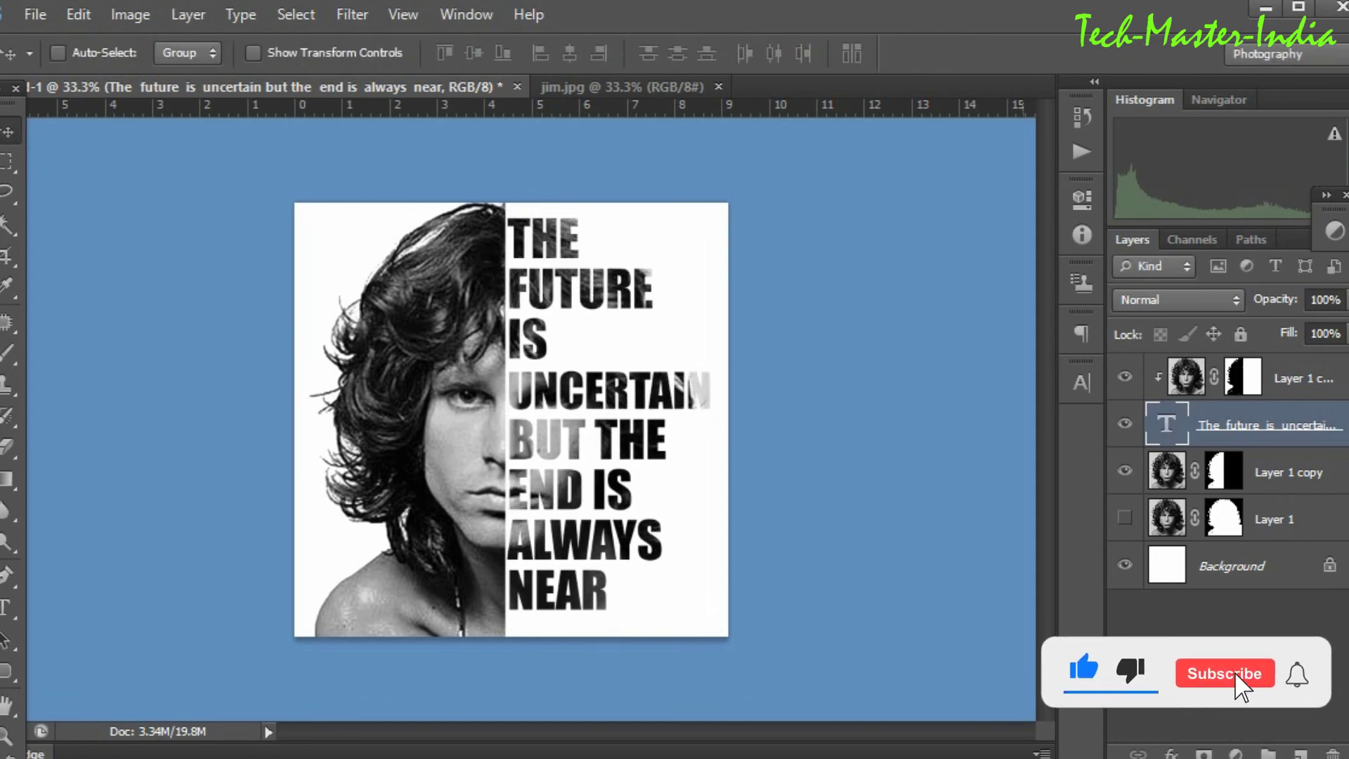